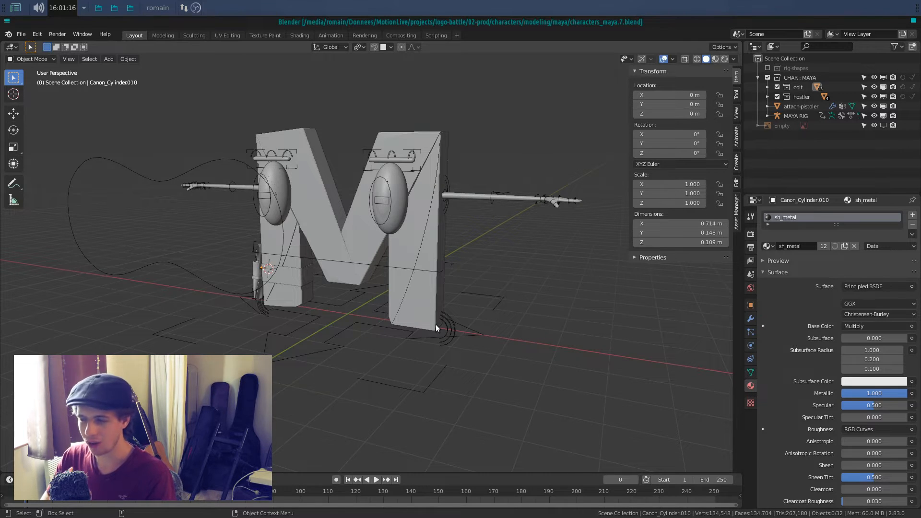
Select the letter M mesh and hide the MAYA RIG armature in the viewport.
{"action": "scroll", "coordinate": [451, 241], "scroll_direction": "up", "scroll_amount": 3}
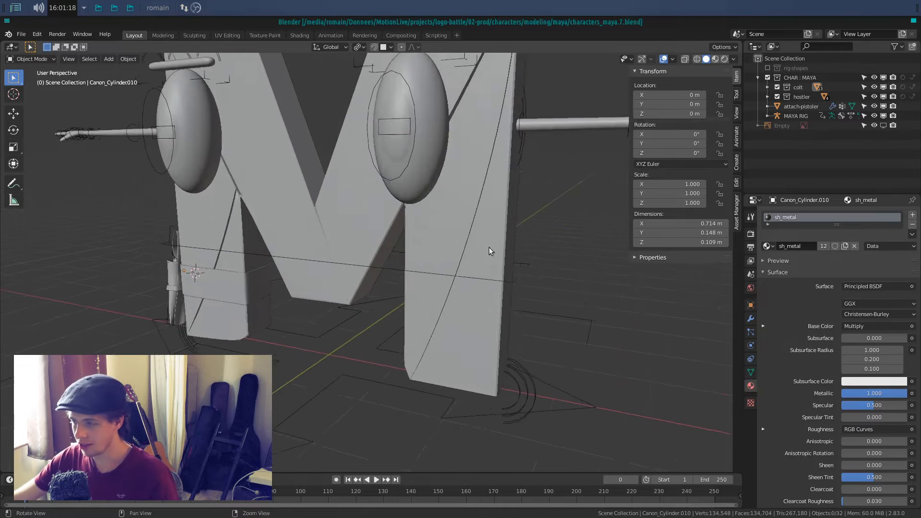
{"action": "middle_click_drag", "start_coordinate": [488, 246], "coordinate": [437, 288], "text": "shift"}
{"action": "scroll", "coordinate": [447, 231], "scroll_direction": "down", "scroll_amount": 2}
{"action": "middle_click_drag", "start_coordinate": [445, 232], "coordinate": [429, 243]}
{"action": "left_click", "coordinate": [422, 250]}
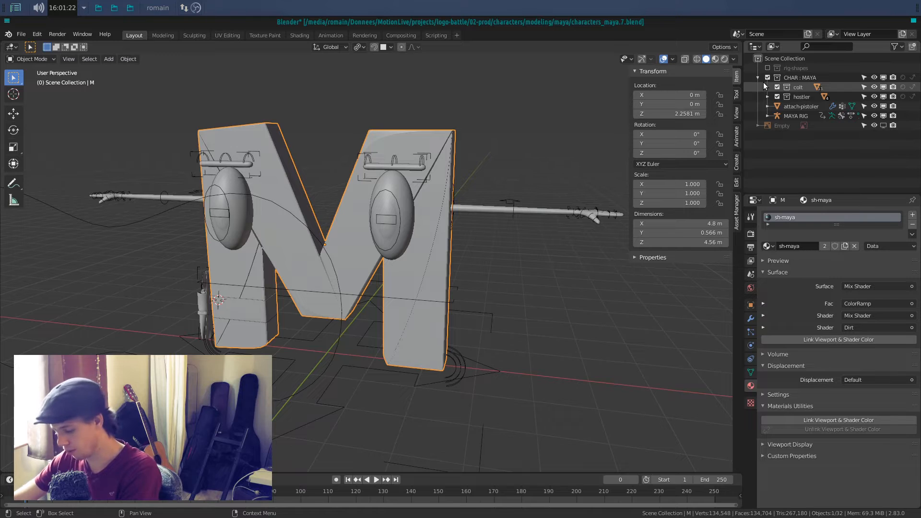
{"action": "left_click", "coordinate": [767, 116]}
{"action": "scroll", "coordinate": [787, 136], "scroll_direction": "down", "scroll_amount": 4}
{"action": "scroll", "coordinate": [789, 139], "scroll_direction": "up", "scroll_amount": 4}
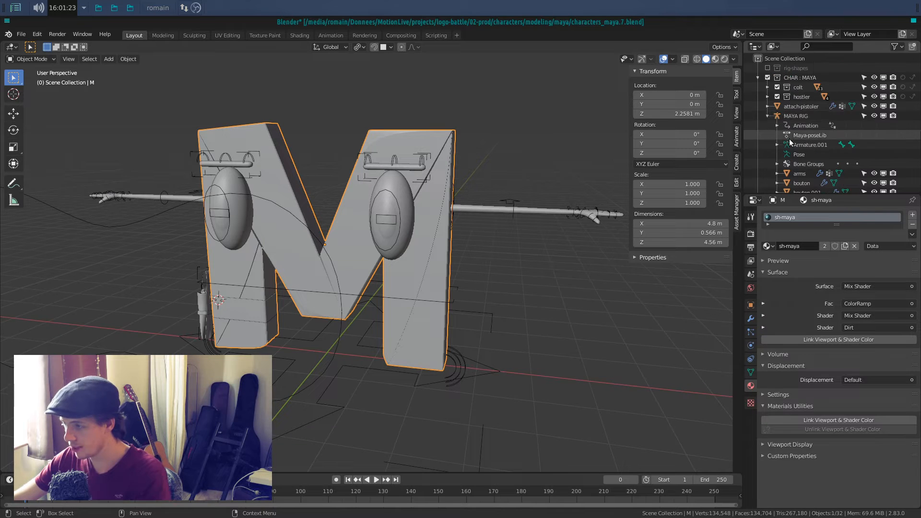
{"action": "left_click", "coordinate": [766, 116]}
{"action": "left_click", "coordinate": [874, 115]}
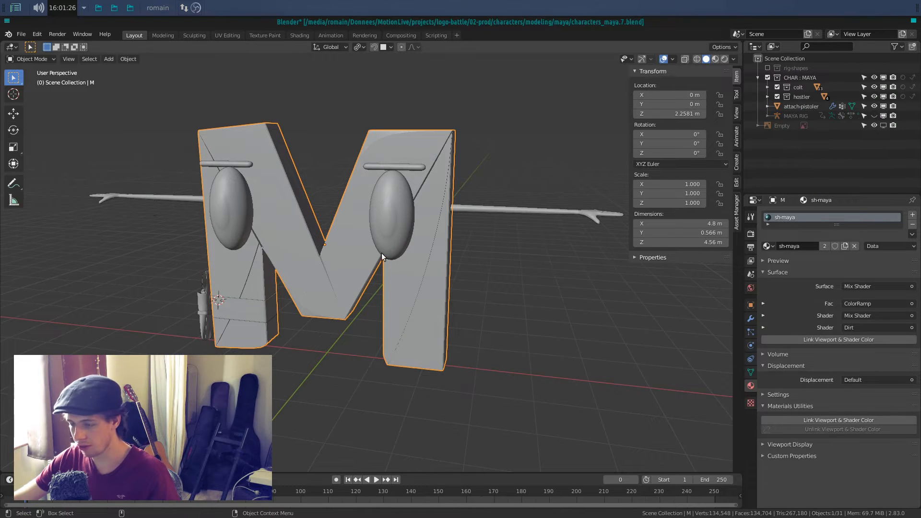
{"action": "middle_click_drag", "start_coordinate": [361, 245], "coordinate": [384, 243]}
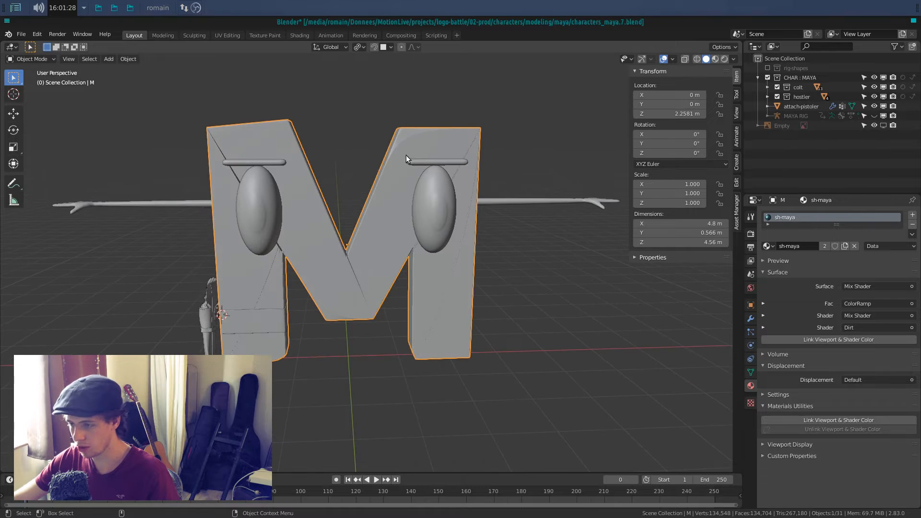
{"action": "middle_click_drag", "start_coordinate": [349, 210], "coordinate": [390, 194]}
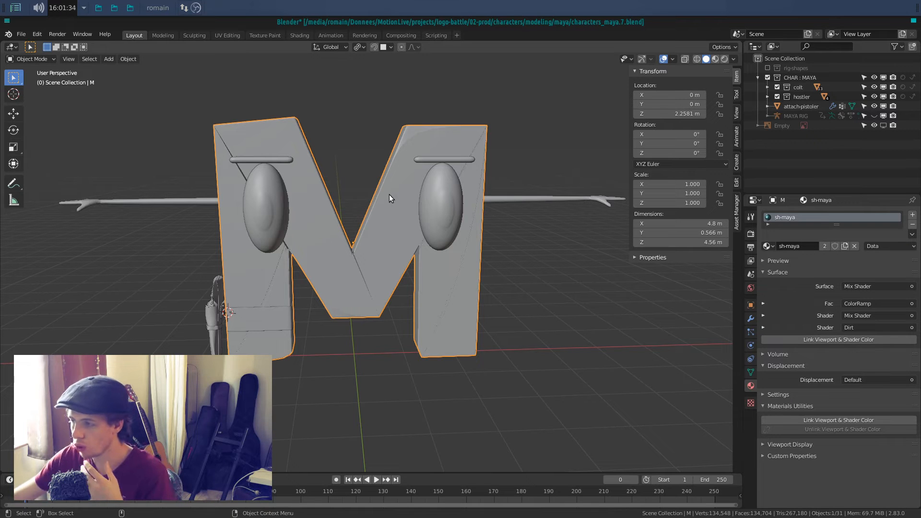
Show the Empty reference image, compare it with the shape of the M, and hide it again.
{"action": "left_click", "coordinate": [874, 125]}
{"action": "middle_click_drag", "start_coordinate": [600, 211], "coordinate": [370, 148]}
{"action": "scroll", "coordinate": [374, 292], "scroll_direction": "up", "scroll_amount": 5}
{"action": "middle_click_drag", "start_coordinate": [373, 292], "coordinate": [330, 307], "text": "shift"}
{"action": "scroll", "coordinate": [348, 226], "scroll_direction": "down", "scroll_amount": 2}
{"action": "middle_click_drag", "start_coordinate": [325, 235], "coordinate": [331, 302]}
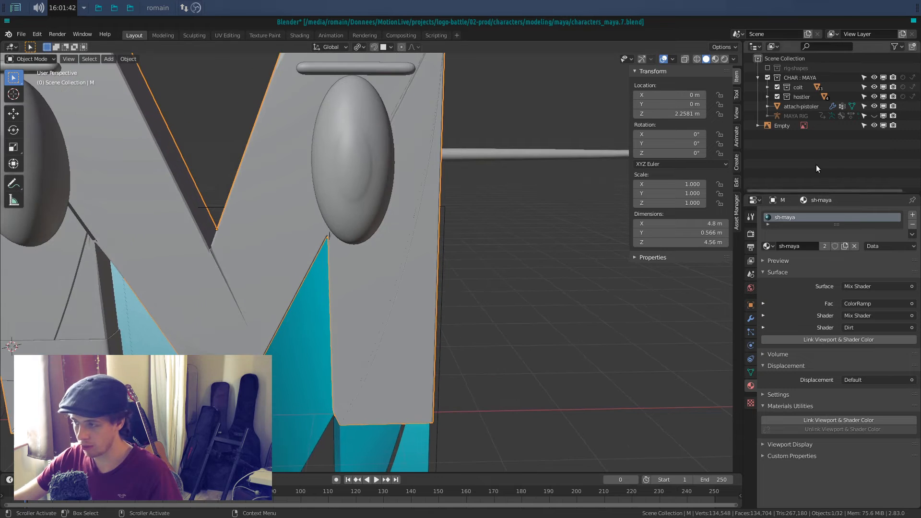
{"action": "left_click", "coordinate": [874, 125]}
{"action": "middle_click_drag", "start_coordinate": [337, 247], "coordinate": [310, 264]}
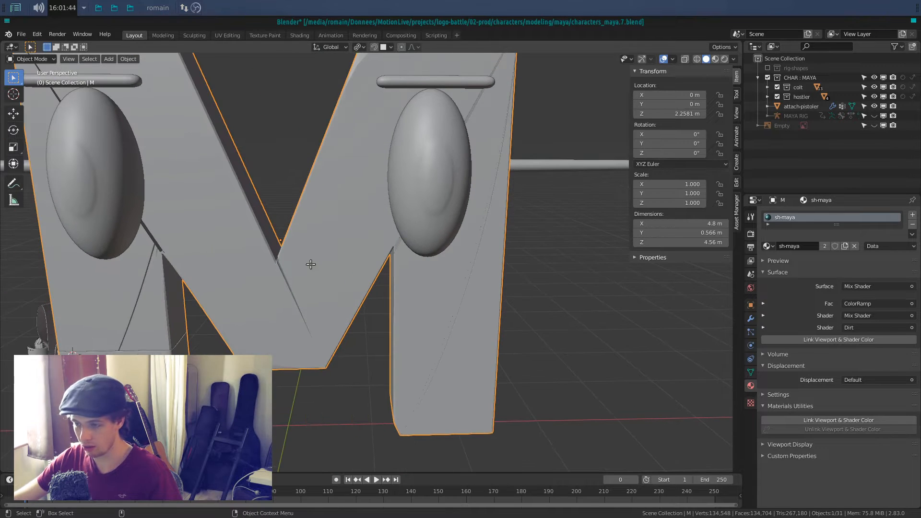
Examine the M's mesh topology in Edit Mode, around its legs and central V, and return to Object Mode.
{"action": "key", "text": "Tab"}
{"action": "middle_click_drag", "start_coordinate": [344, 309], "coordinate": [350, 356]}
{"action": "scroll", "coordinate": [350, 356], "scroll_direction": "up", "scroll_amount": 4}
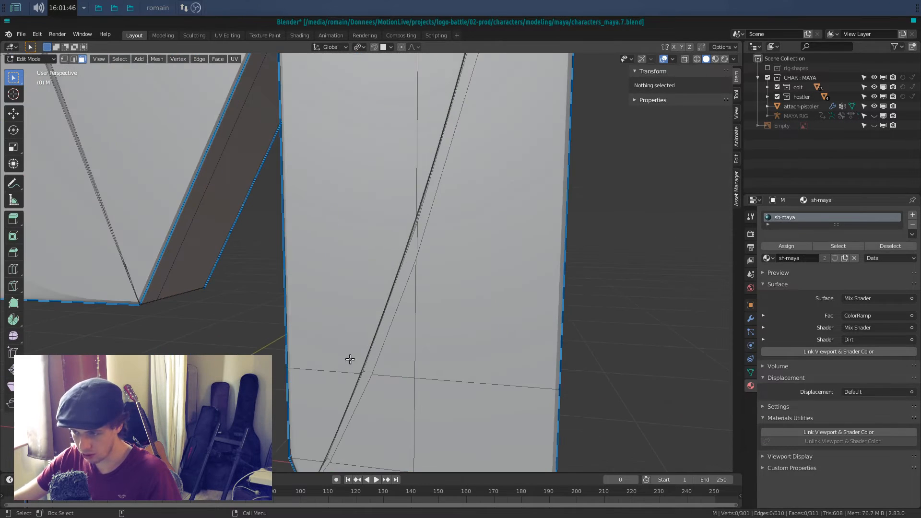
{"action": "scroll", "coordinate": [390, 296], "scroll_direction": "down", "scroll_amount": 4}
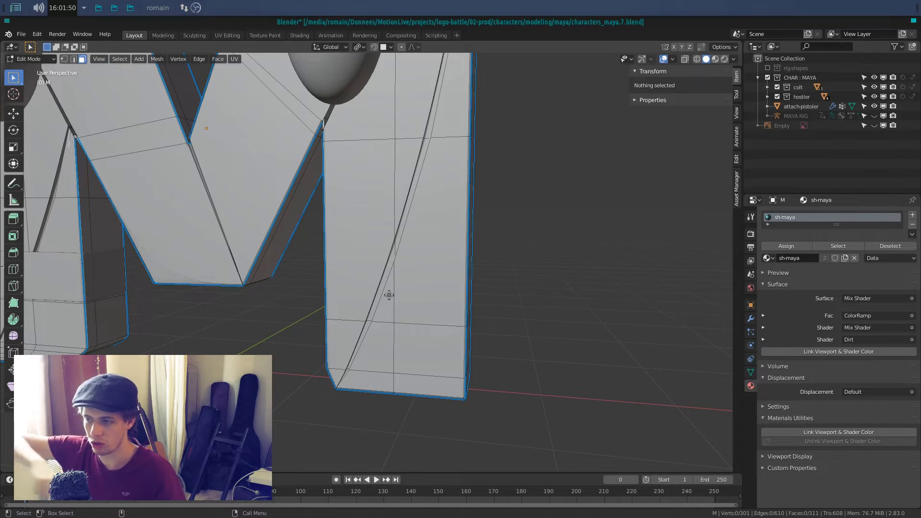
{"action": "key", "text": "k"}
{"action": "key", "text": "Escape"}
{"action": "mouse_move", "coordinate": [364, 295]}
{"action": "middle_mouse_down"}
{"action": "mouse_move", "coordinate": [402, 295]}
{"action": "mouse_move", "coordinate": [378, 314]}
{"action": "mouse_move", "coordinate": [354, 235]}
{"action": "mouse_move", "coordinate": [397, 282]}
{"action": "mouse_move", "coordinate": [379, 258]}
{"action": "mouse_move", "coordinate": [372, 267]}
{"action": "middle_mouse_up"}
{"action": "mouse_move", "coordinate": [347, 347]}
{"action": "middle_mouse_down"}
{"action": "mouse_move", "coordinate": [333, 342]}
{"action": "mouse_move", "coordinate": [366, 335]}
{"action": "mouse_move", "coordinate": [451, 372]}
{"action": "mouse_move", "coordinate": [362, 182]}
{"action": "middle_mouse_up"}
{"action": "middle_click_drag", "start_coordinate": [317, 147], "coordinate": [468, 328]}
{"action": "scroll", "coordinate": [354, 234], "scroll_direction": "down", "scroll_amount": 4}
{"action": "scroll", "coordinate": [494, 341], "scroll_direction": "up", "scroll_amount": 2}
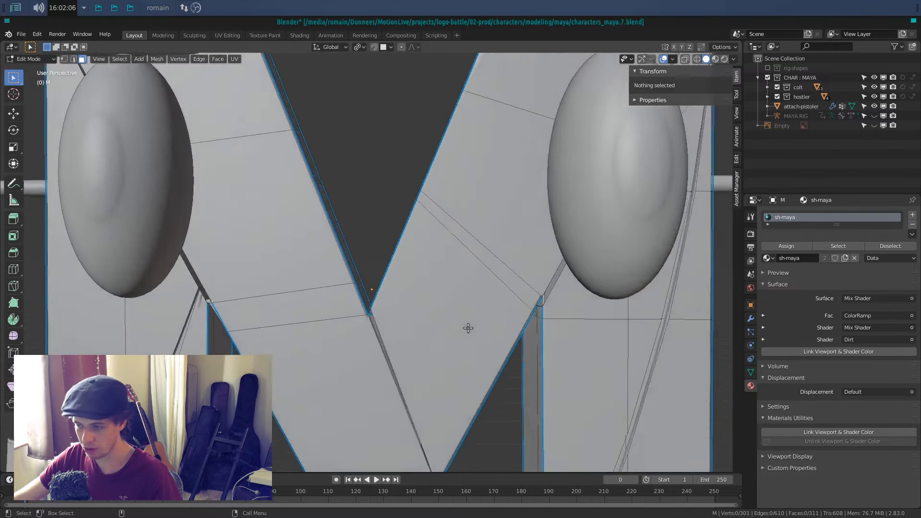
{"action": "scroll", "coordinate": [437, 298], "scroll_direction": "down", "scroll_amount": 2}
{"action": "key", "text": "Tab"}
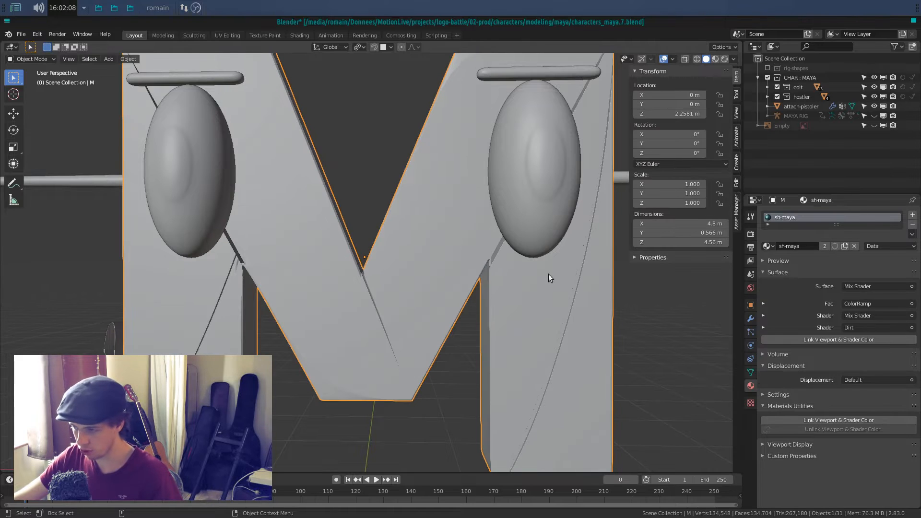
Turn off the viewport display of the M's Subdivision, Weighted Normal and Bevel.001 modifiers, toggling both bevels to compare the mesh.
{"action": "left_click", "coordinate": [750, 319]}
{"action": "left_click", "coordinate": [856, 280]}
{"action": "left_click", "coordinate": [856, 262]}
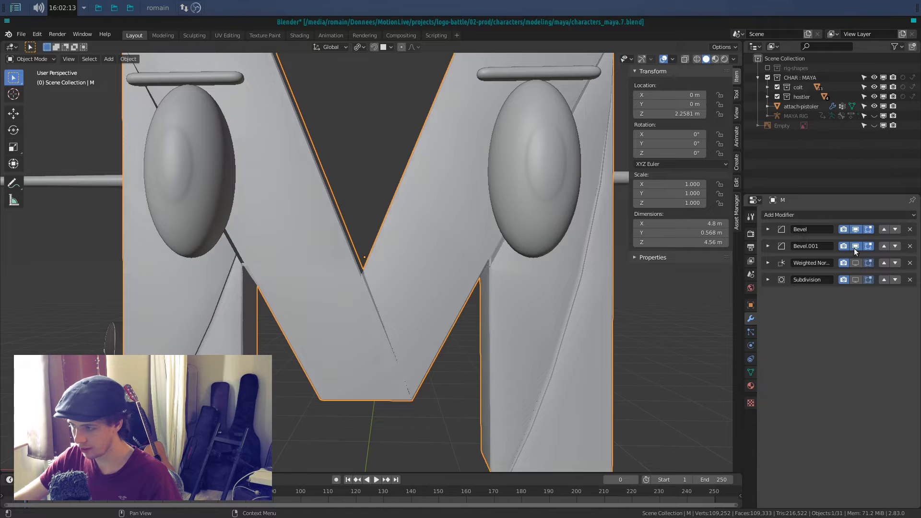
{"action": "left_click", "coordinate": [855, 246]}
{"action": "left_click", "coordinate": [854, 230]}
{"action": "left_click", "coordinate": [854, 230]}
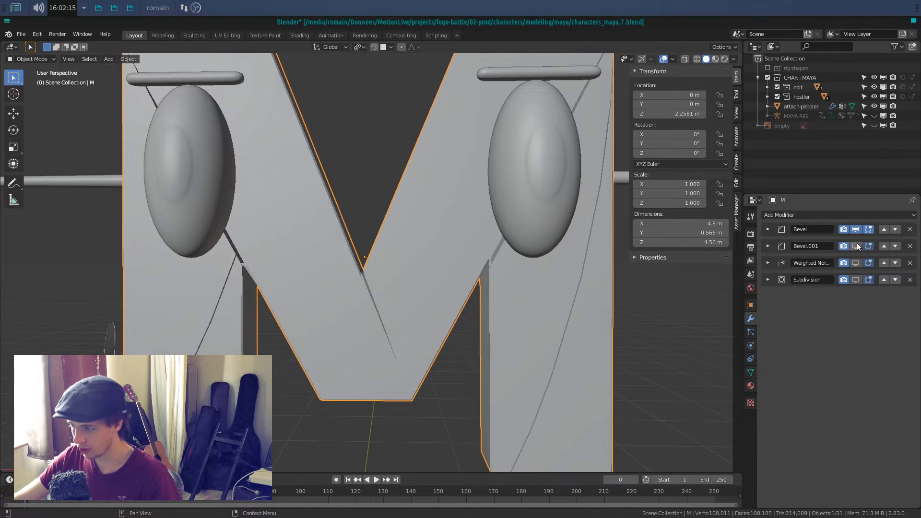
{"action": "left_click", "coordinate": [857, 244]}
{"action": "left_click", "coordinate": [857, 248]}
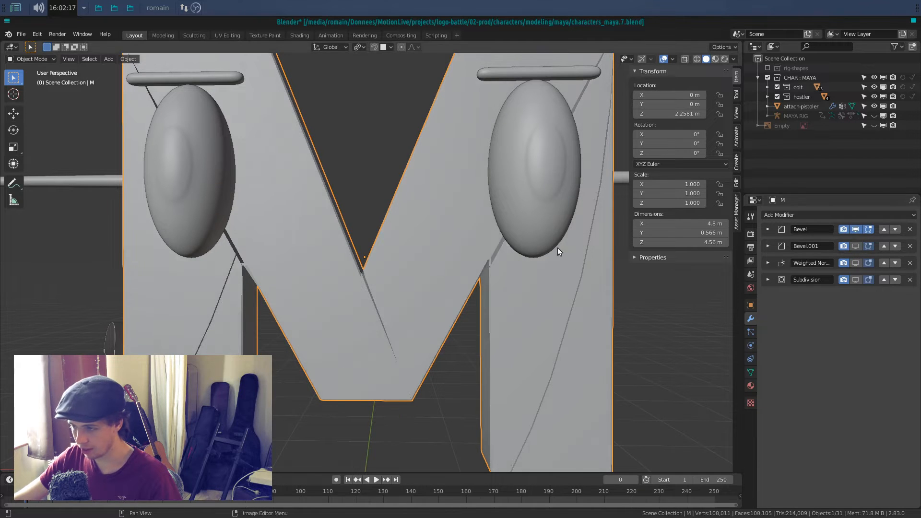
Turn the viewport display of the M's Subdivision modifier back on, followed by Bevel.001, to compare the edges.
{"action": "scroll", "coordinate": [542, 253], "scroll_direction": "down", "scroll_amount": 2}
{"action": "middle_click_drag", "start_coordinate": [537, 252], "coordinate": [511, 247]}
{"action": "left_click", "coordinate": [856, 280]}
{"action": "middle_click_drag", "start_coordinate": [619, 302], "coordinate": [532, 315]}
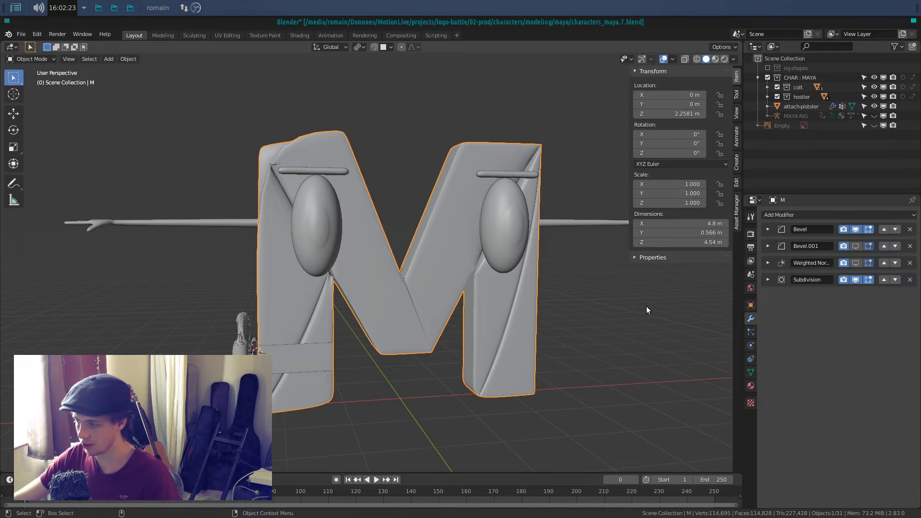
{"action": "left_click", "coordinate": [856, 246]}
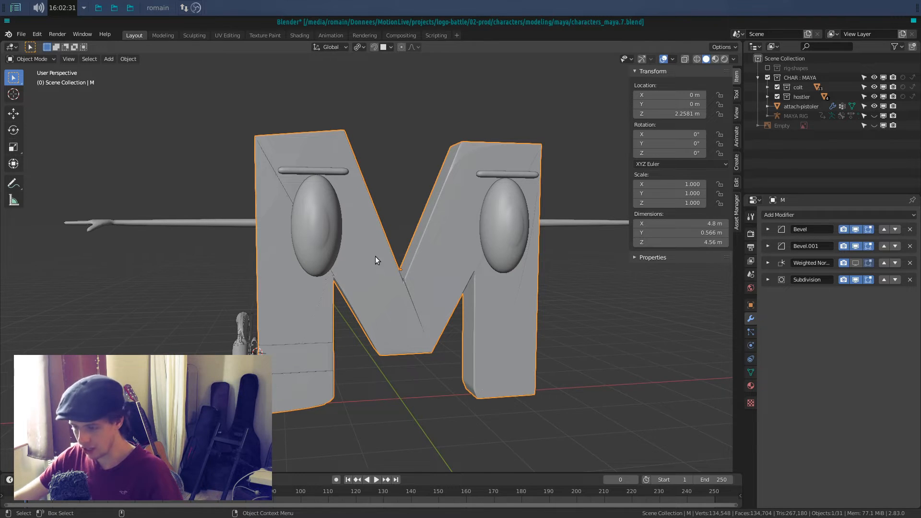
{"action": "scroll", "coordinate": [437, 254], "scroll_direction": "up", "scroll_amount": 2}
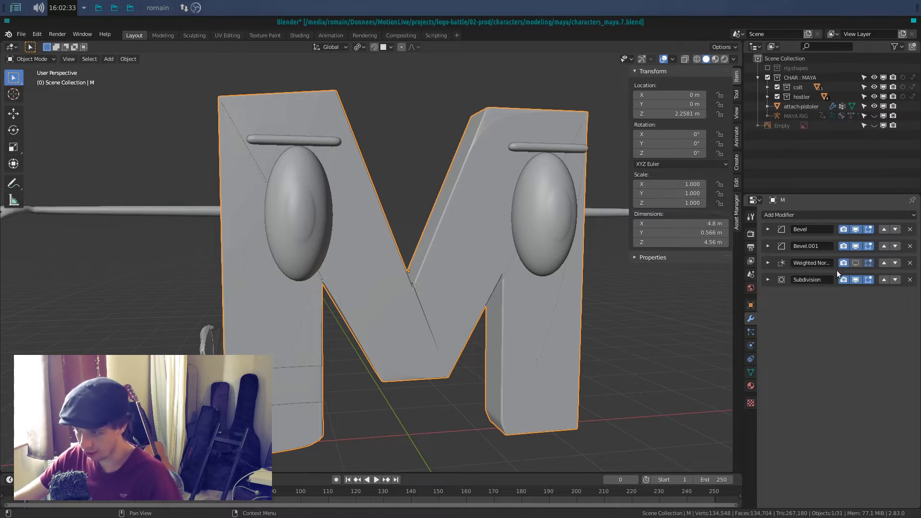
Inspect the settings of the M's Weighted Normal and Subdivision modifiers and collapse them again.
{"action": "left_click", "coordinate": [768, 263]}
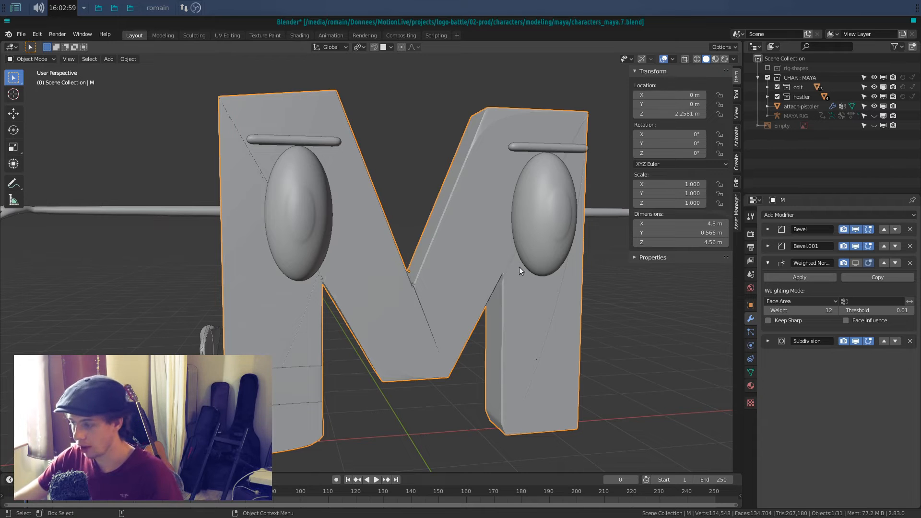
{"action": "left_click", "coordinate": [839, 265]}
{"action": "left_click", "coordinate": [768, 279]}
{"action": "left_click", "coordinate": [768, 279]}
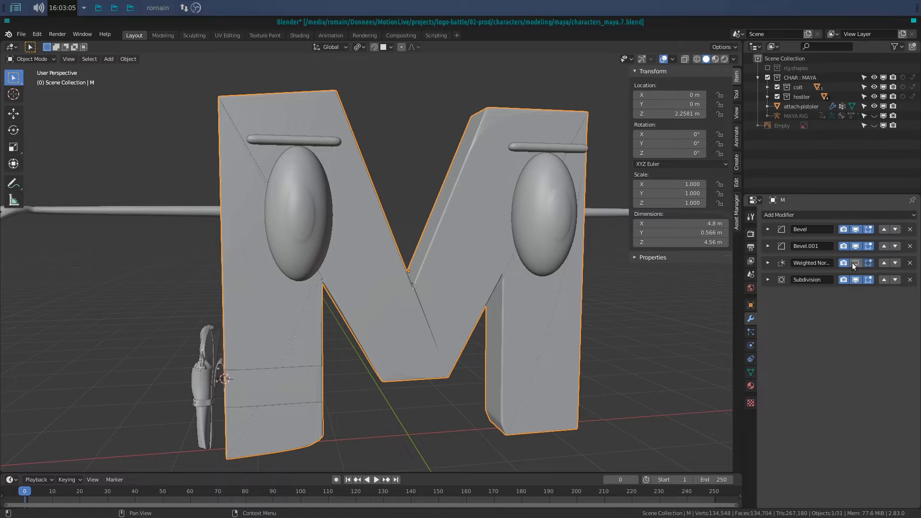
Enable the Weighted Normal modifier in the viewport and apply Shade Smooth to the M.
{"action": "left_click", "coordinate": [853, 263]}
{"action": "scroll", "coordinate": [517, 288], "scroll_direction": "up", "scroll_amount": 2}
{"action": "scroll", "coordinate": [471, 289], "scroll_direction": "up", "scroll_amount": 1}
{"action": "right_click", "coordinate": [472, 254]}
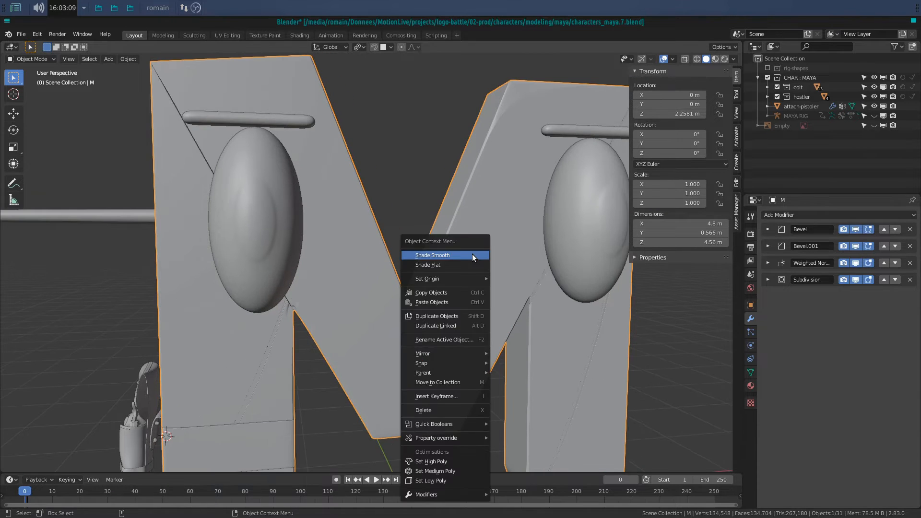
{"action": "left_click", "coordinate": [472, 255]}
Toggle the Weighted Normal modifier off and on to compare the shading at the M's upper corner.
{"action": "scroll", "coordinate": [373, 307], "scroll_direction": "up", "scroll_amount": 4}
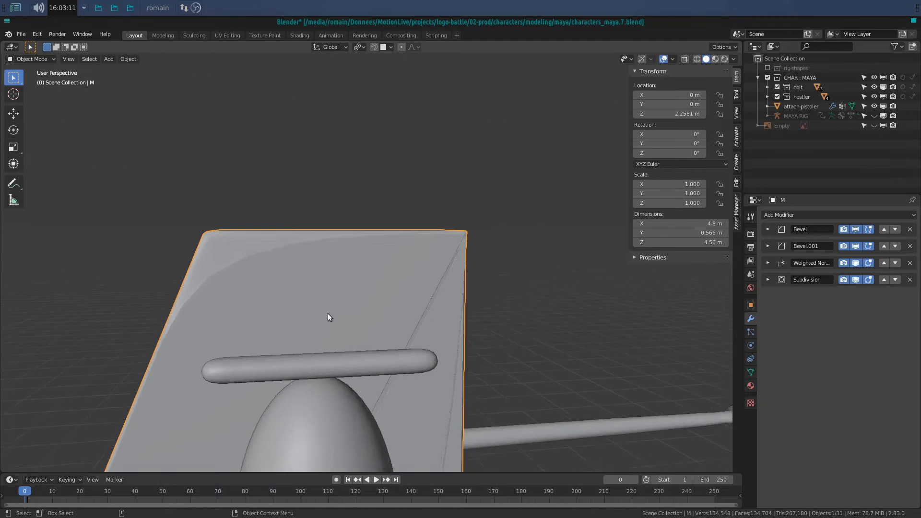
{"action": "scroll", "coordinate": [403, 302], "scroll_direction": "up", "scroll_amount": 4}
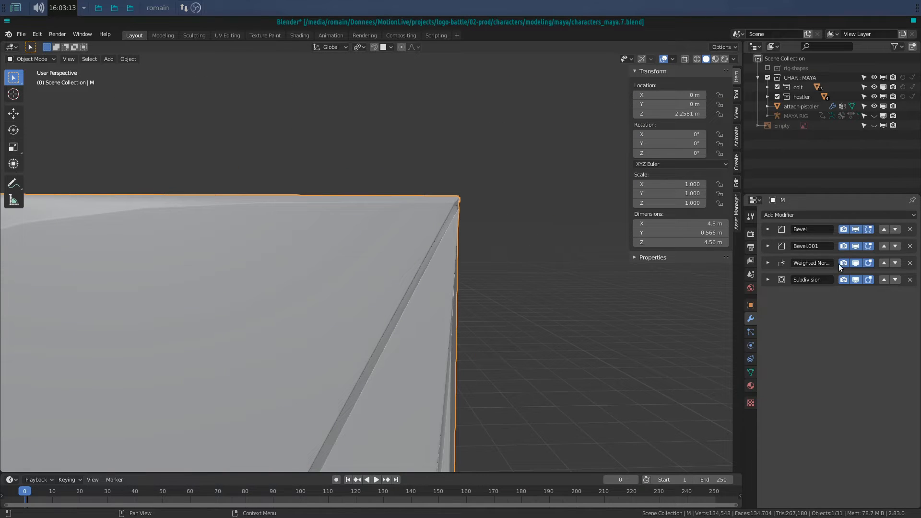
{"action": "left_click", "coordinate": [855, 263]}
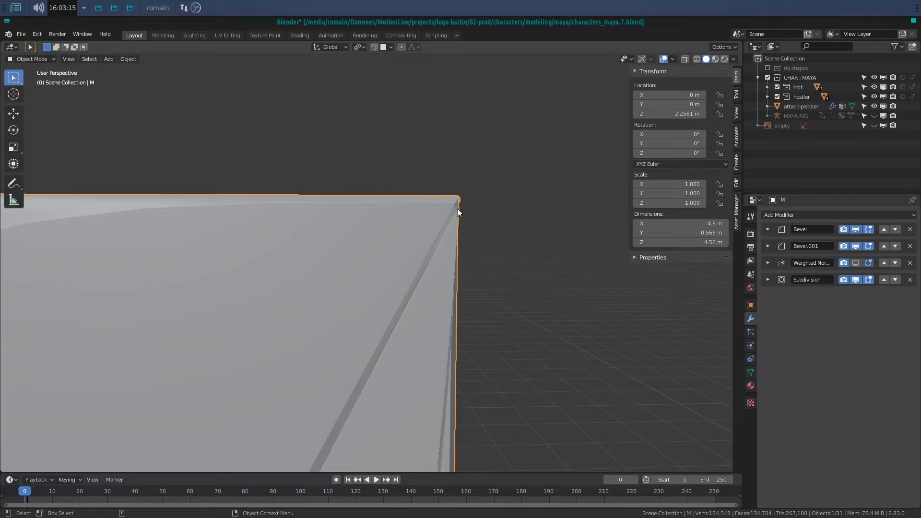
{"action": "left_click", "coordinate": [857, 262]}
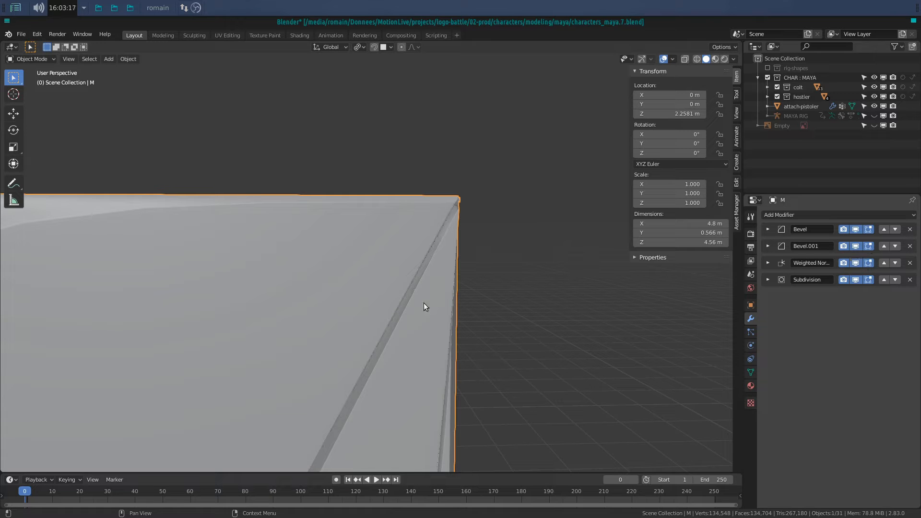
Examine the M's smooth shading around the central V joint, the lower edge and the whole letter.
{"action": "scroll", "coordinate": [344, 393], "scroll_direction": "down", "scroll_amount": 10}
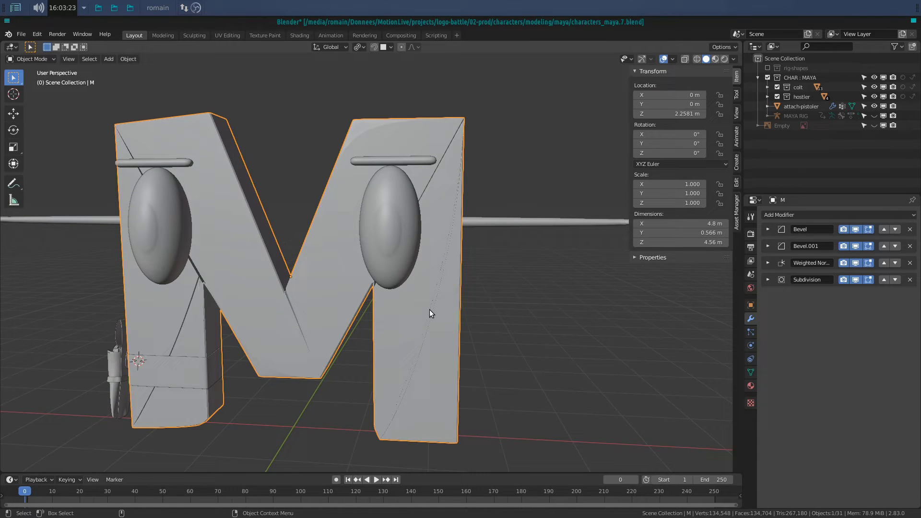
{"action": "scroll", "coordinate": [385, 289], "scroll_direction": "down", "scroll_amount": 3}
{"action": "scroll", "coordinate": [294, 309], "scroll_direction": "up", "scroll_amount": 10}
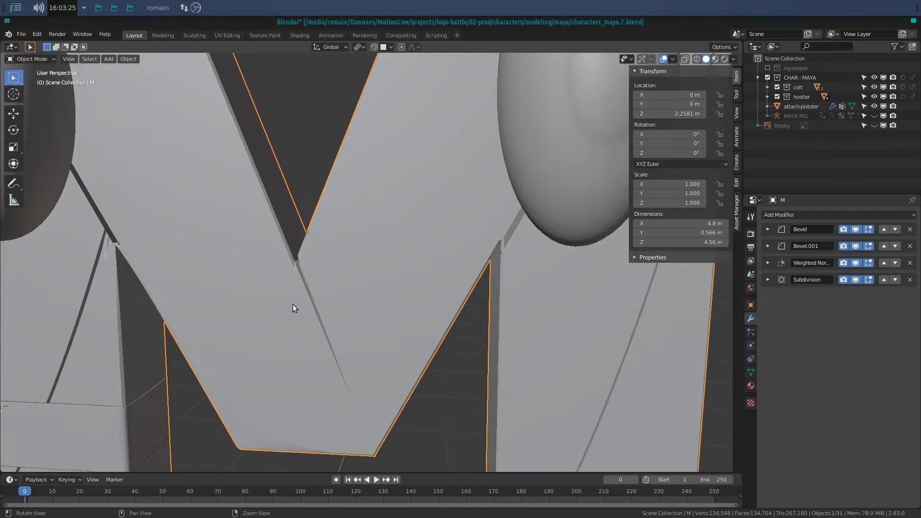
{"action": "middle_click_drag", "start_coordinate": [331, 294], "coordinate": [351, 267]}
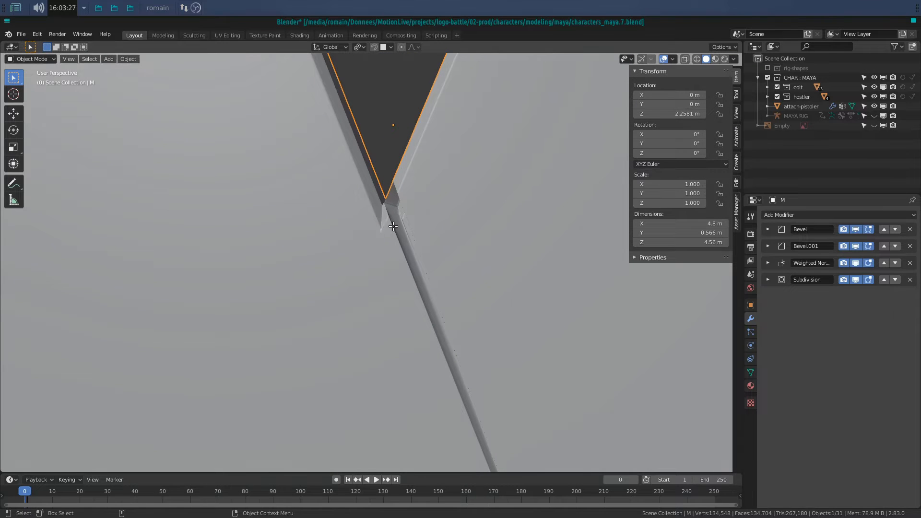
{"action": "key", "text": "Tab"}
{"action": "key", "text": "Tab"}
{"action": "middle_click_drag", "start_coordinate": [395, 189], "coordinate": [391, 307]}
{"action": "scroll", "coordinate": [391, 307], "scroll_direction": "down", "scroll_amount": 8}
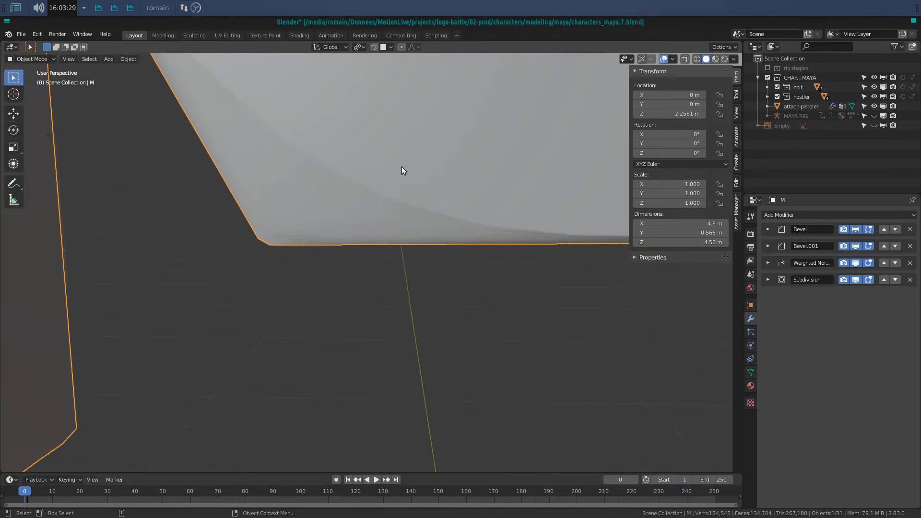
{"action": "scroll", "coordinate": [385, 243], "scroll_direction": "down", "scroll_amount": 5}
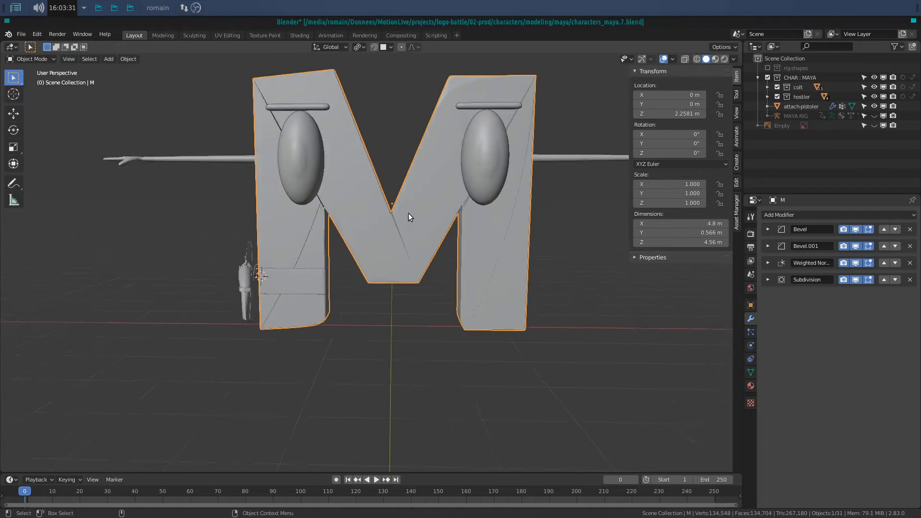
{"action": "scroll", "coordinate": [408, 213], "scroll_direction": "up", "scroll_amount": 5}
{"action": "middle_click_drag", "start_coordinate": [374, 257], "coordinate": [441, 260]}
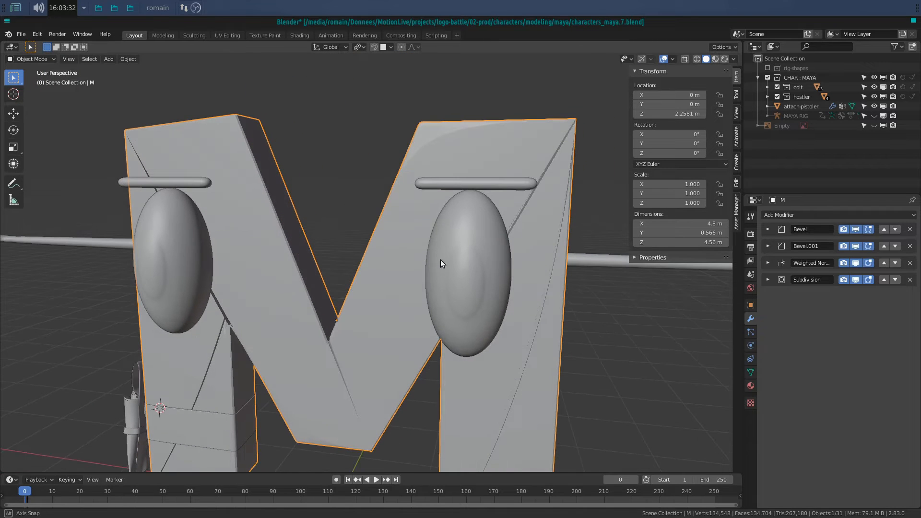
Select the eyebrow, then the cornee.R eye, and bring up the eye's object properties.
{"action": "left_click", "coordinate": [436, 187]}
{"action": "middle_click_drag", "start_coordinate": [125, 201], "coordinate": [238, 231]}
{"action": "left_click", "coordinate": [238, 229]}
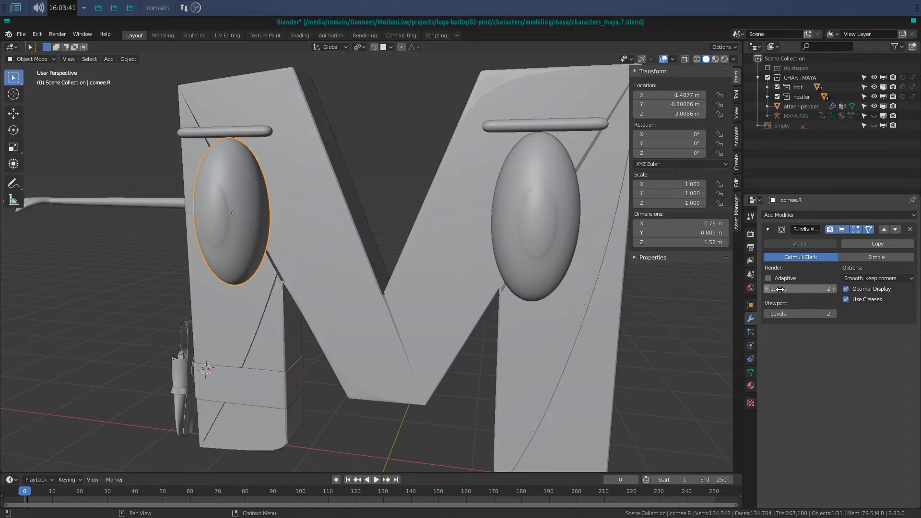
{"action": "left_click", "coordinate": [751, 305]}
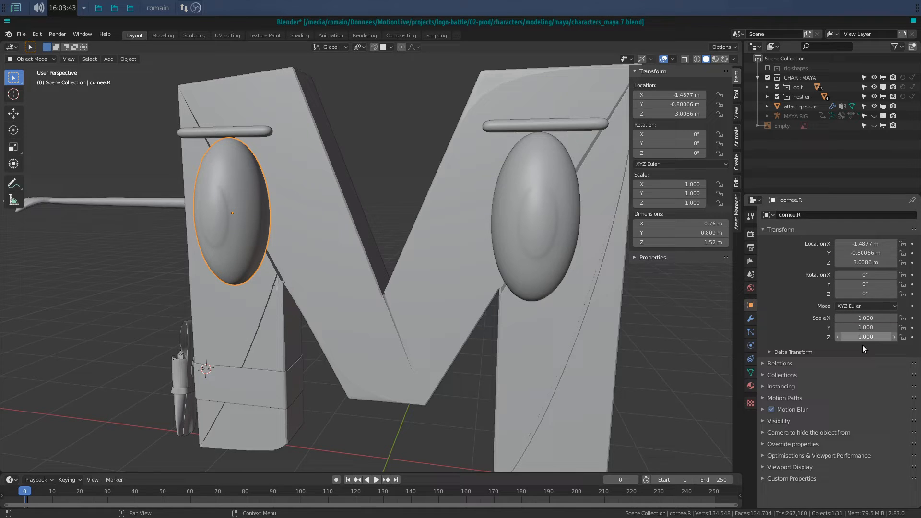
Select the round Chargeur_Sphere.005 part of the revolver in the holster beside the M's leg.
{"action": "scroll", "coordinate": [398, 335], "scroll_direction": "down", "scroll_amount": 4}
{"action": "middle_click_drag", "start_coordinate": [381, 322], "coordinate": [487, 260]}
{"action": "scroll", "coordinate": [486, 260], "scroll_direction": "up", "scroll_amount": 6}
{"action": "left_click", "coordinate": [461, 232]}
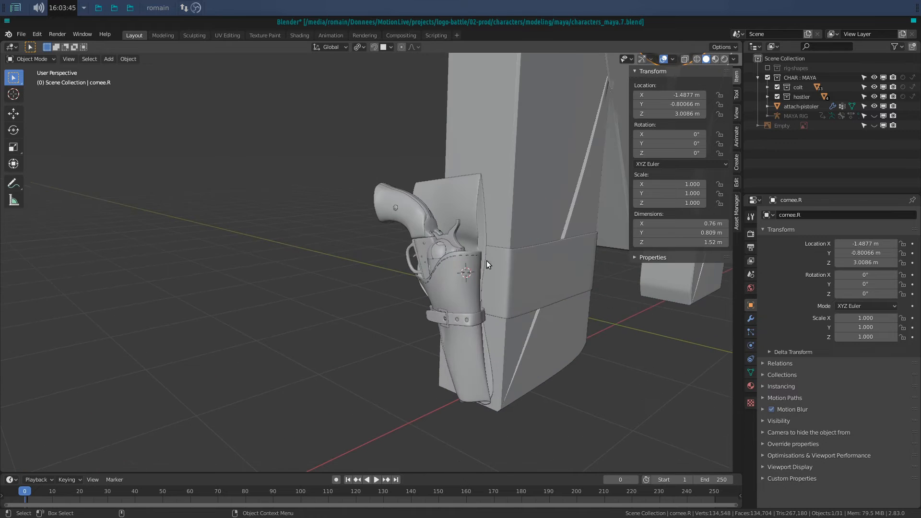
{"action": "left_click", "coordinate": [437, 251]}
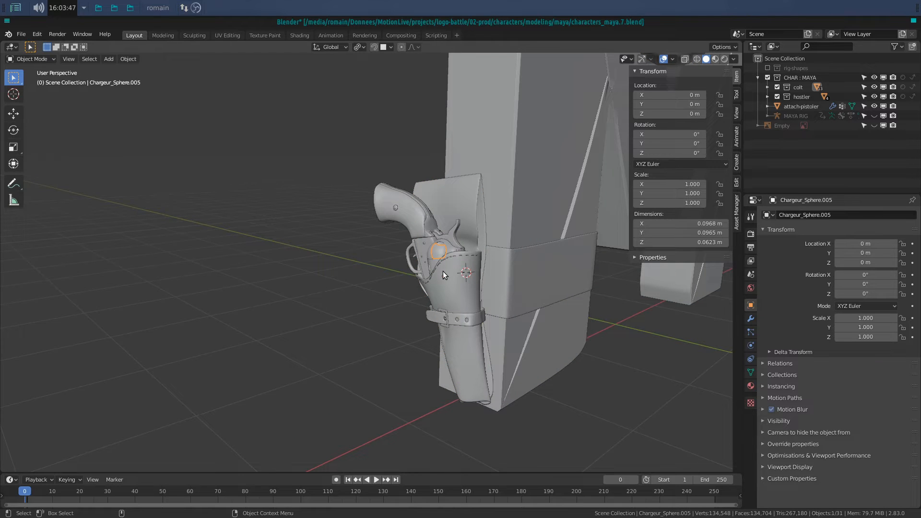
Select the ceinture belt around the M's leg, frame it, enter Edit Mode and display its modifiers.
{"action": "middle_click_drag", "start_coordinate": [460, 291], "coordinate": [286, 232]}
{"action": "scroll", "coordinate": [340, 236], "scroll_direction": "down", "scroll_amount": 4}
{"action": "left_click", "coordinate": [339, 255]}
{"action": "key", "text": "KP_Decimal"}
{"action": "middle_click_drag", "start_coordinate": [321, 197], "coordinate": [401, 251]}
{"action": "key", "text": "Tab"}
{"action": "scroll", "coordinate": [402, 251], "scroll_direction": "up", "scroll_amount": 3}
{"action": "left_click", "coordinate": [751, 319]}
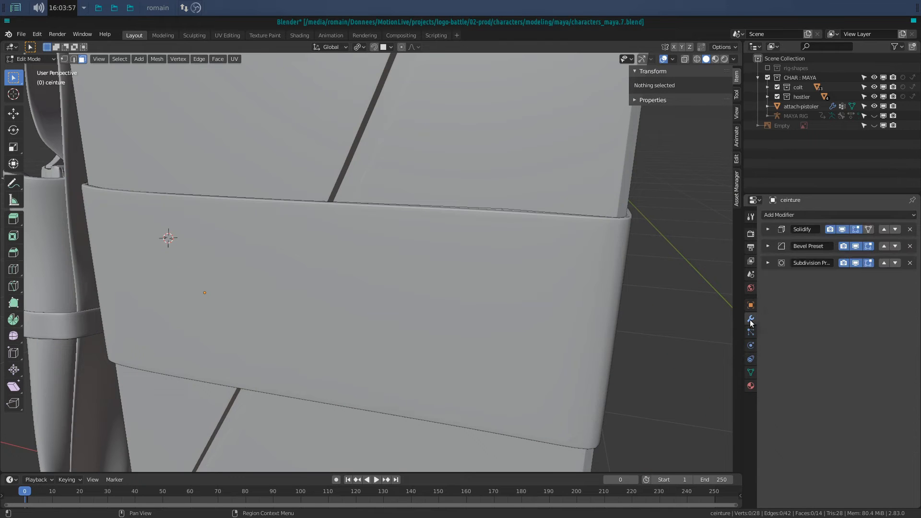
Toggle the viewport display of the belt's Subdivision, Bevel and Solidify modifiers off and back on to compare the shape.
{"action": "left_click", "coordinate": [855, 263]}
{"action": "left_click", "coordinate": [856, 246]}
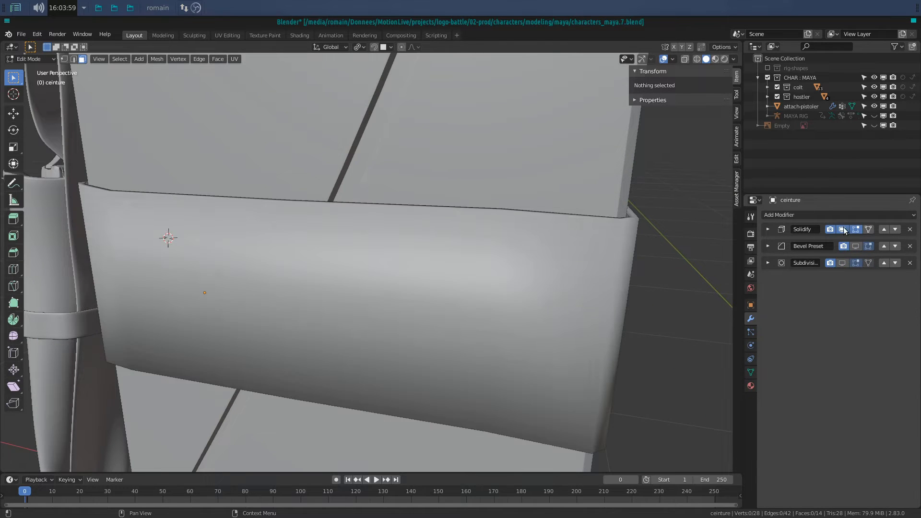
{"action": "left_click", "coordinate": [842, 229]}
{"action": "left_click", "coordinate": [844, 229]}
{"action": "left_click", "coordinate": [856, 246]}
{"action": "left_click", "coordinate": [856, 264]}
Return the belt to Object Mode and select the arms object.
{"action": "scroll", "coordinate": [489, 318], "scroll_direction": "down", "scroll_amount": 5}
{"action": "scroll", "coordinate": [489, 317], "scroll_direction": "down", "scroll_amount": 6}
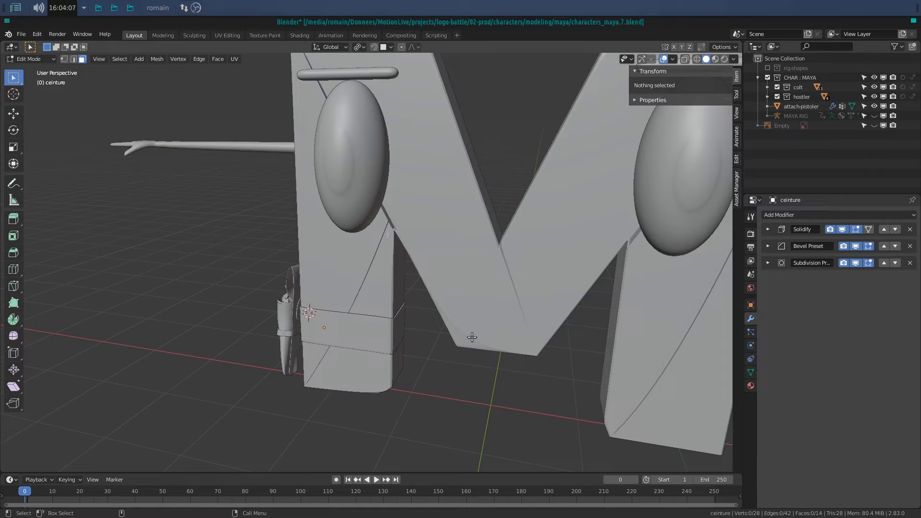
{"action": "scroll", "coordinate": [411, 320], "scroll_direction": "down", "scroll_amount": 5}
{"action": "middle_click_drag", "start_coordinate": [411, 320], "coordinate": [385, 305]}
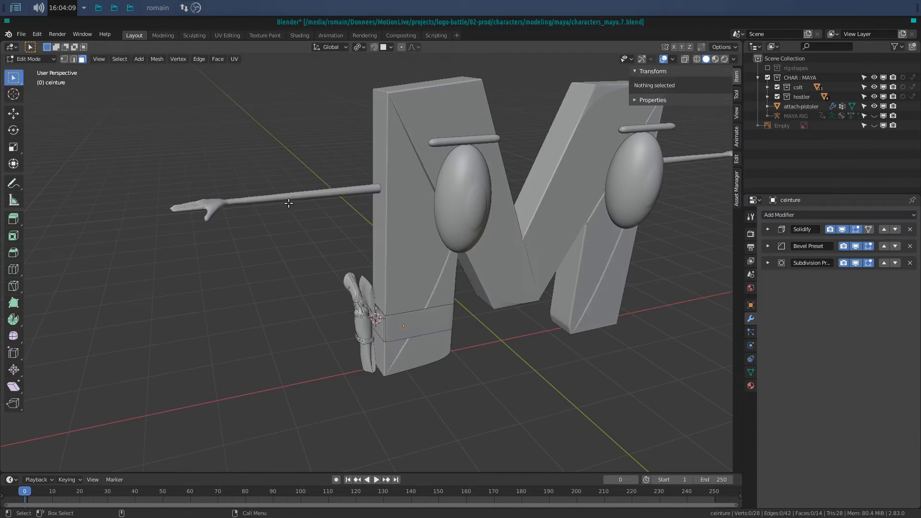
{"action": "key", "text": "Tab"}
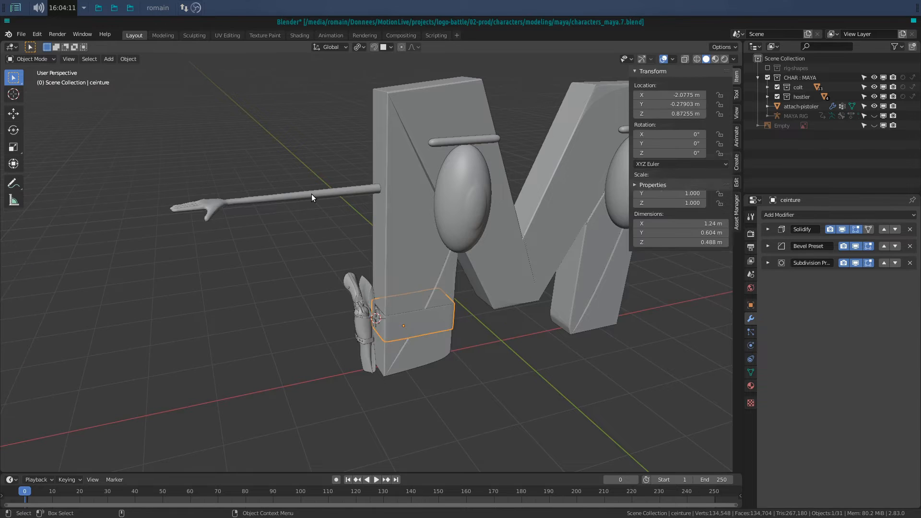
{"action": "left_click", "coordinate": [312, 195]}
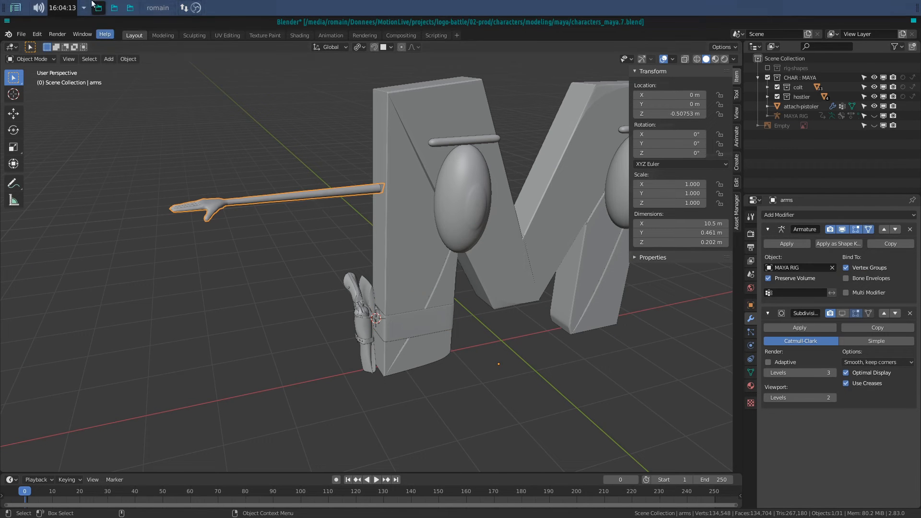
Browse the Append dialog to the arm object in characters_blender.28.blend and cancel without appending it.
{"action": "left_click", "coordinate": [21, 33]}
{"action": "left_click", "coordinate": [53, 142]}
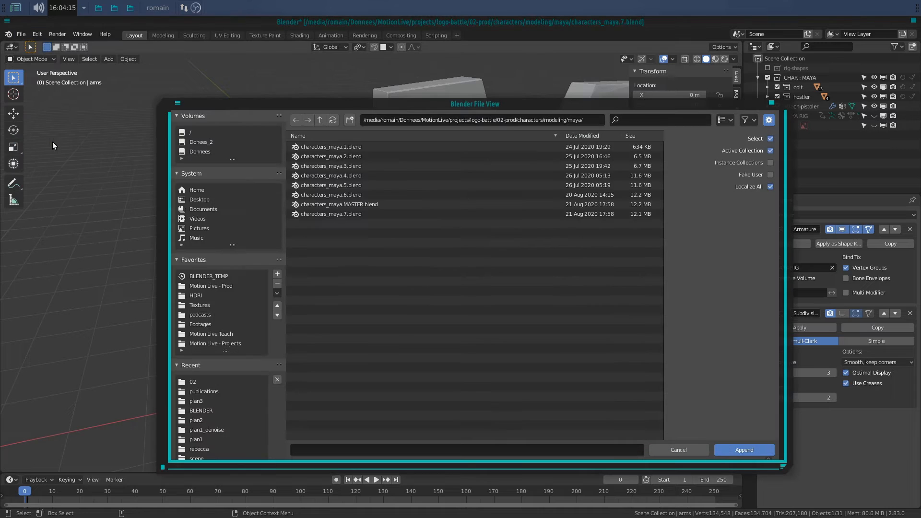
{"action": "left_click", "coordinate": [321, 120]}
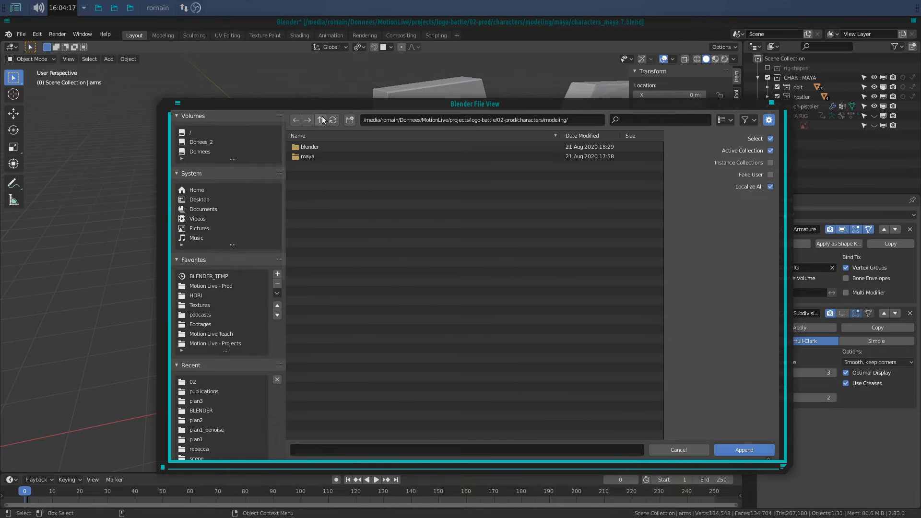
{"action": "left_click", "coordinate": [317, 143]}
{"action": "left_click", "coordinate": [364, 349]}
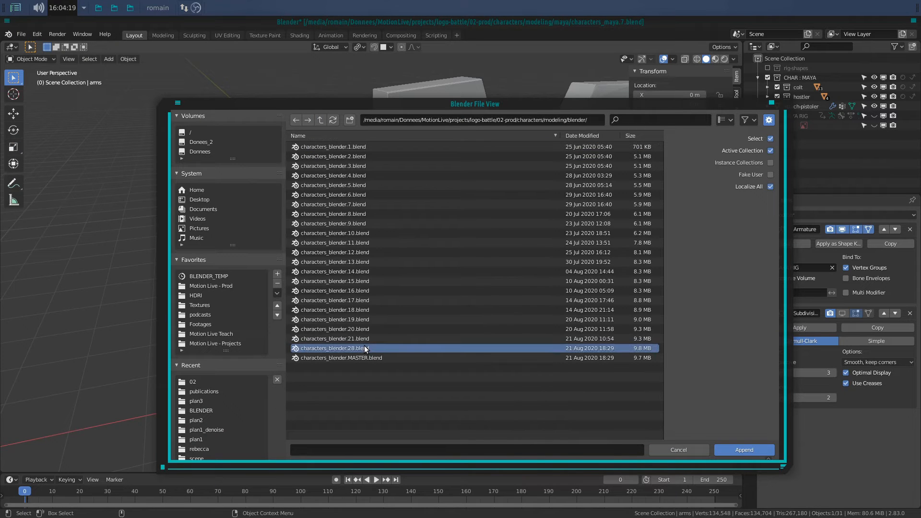
{"action": "double_click", "coordinate": [365, 348]}
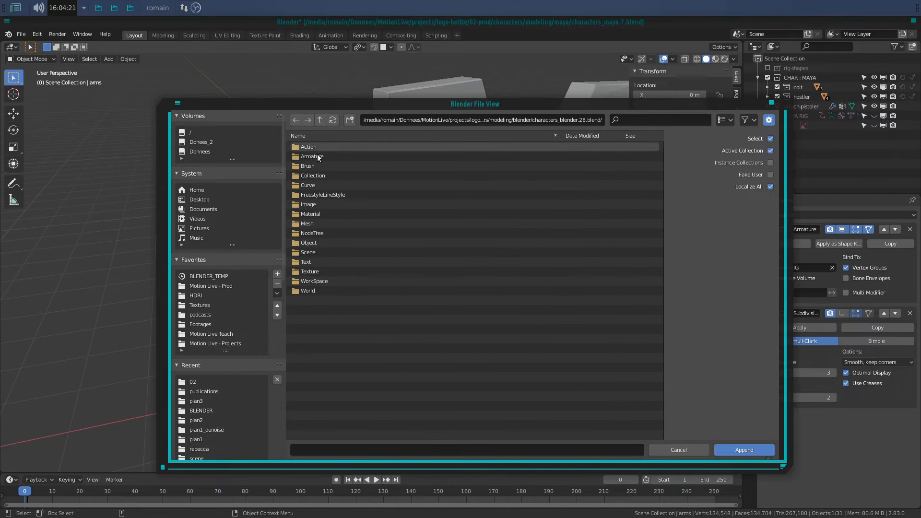
{"action": "double_click", "coordinate": [321, 224]}
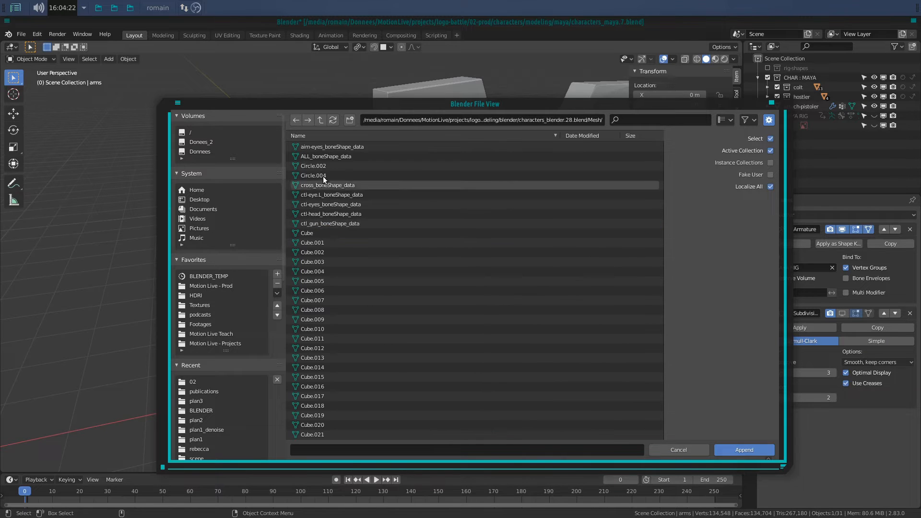
{"action": "left_click", "coordinate": [320, 120]}
{"action": "double_click", "coordinate": [317, 243]}
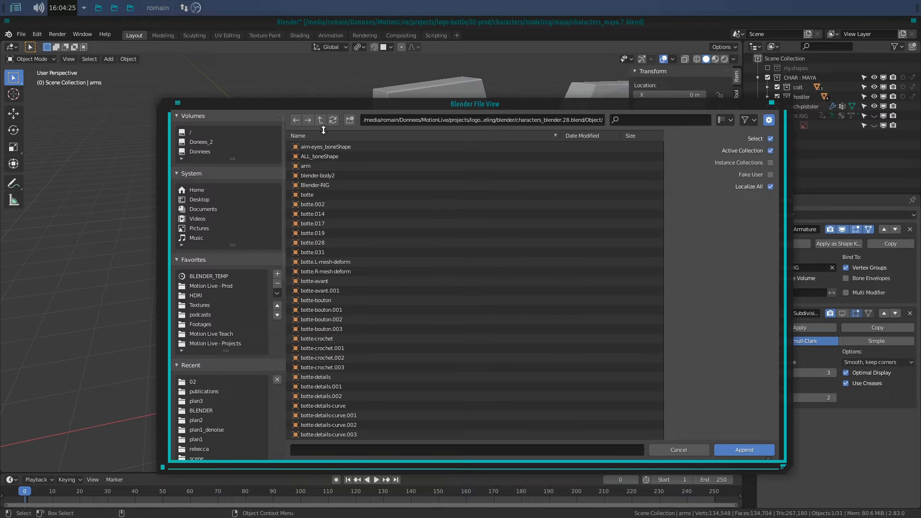
{"action": "left_click", "coordinate": [330, 166]}
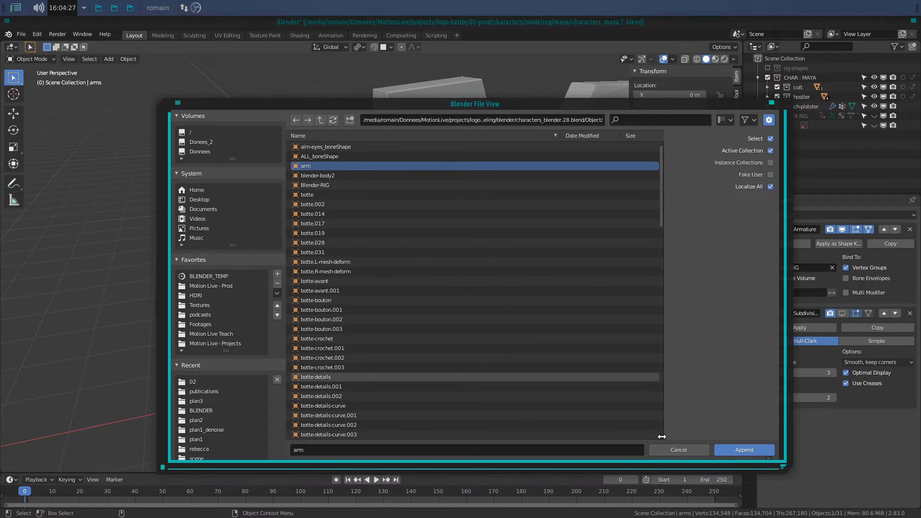
{"action": "left_click", "coordinate": [655, 449]}
Reselect the arms object and collapse its Armature and Subdivision modifier settings.
{"action": "middle_click_drag", "start_coordinate": [422, 283], "coordinate": [460, 305]}
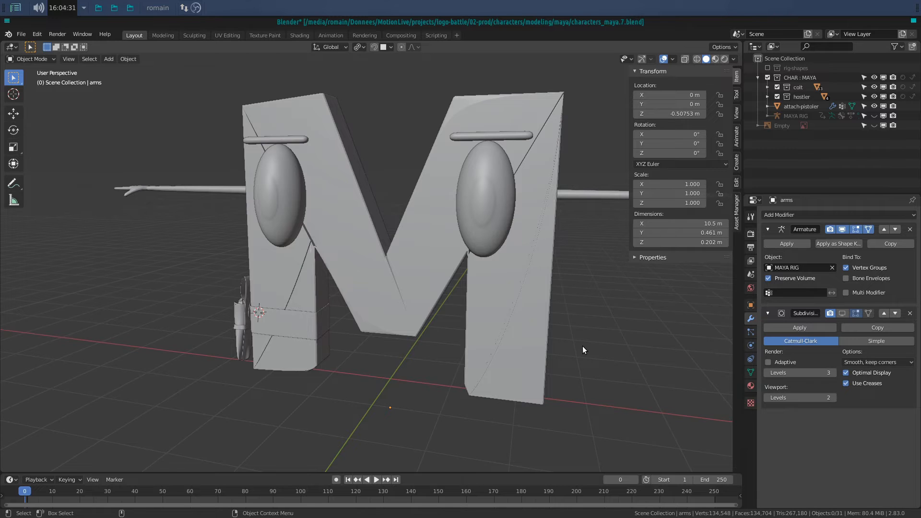
{"action": "scroll", "coordinate": [582, 346], "scroll_direction": "up", "scroll_amount": 3}
{"action": "middle_click_drag", "start_coordinate": [597, 307], "coordinate": [496, 346]}
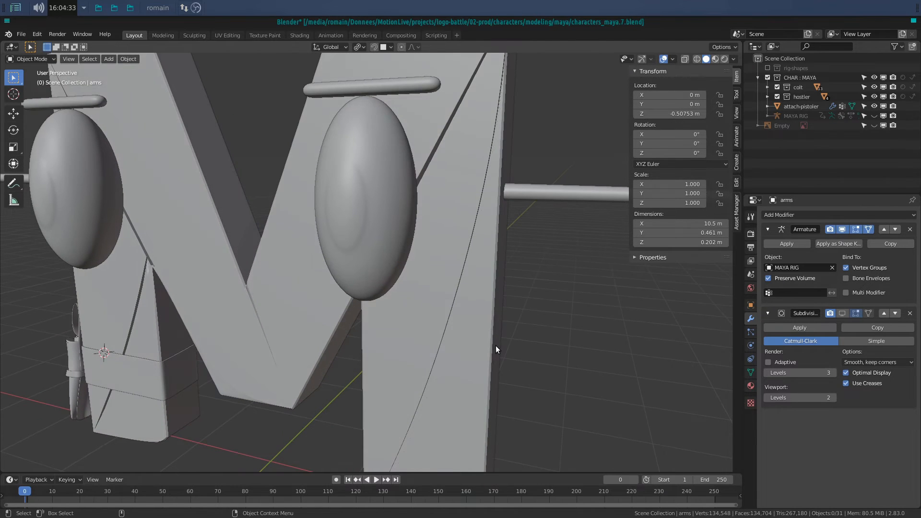
{"action": "middle_click_drag", "start_coordinate": [589, 258], "coordinate": [421, 341]}
{"action": "left_click", "coordinate": [409, 227]}
{"action": "scroll", "coordinate": [419, 229], "scroll_direction": "down", "scroll_amount": 4}
{"action": "scroll", "coordinate": [420, 341], "scroll_direction": "up", "scroll_amount": 2}
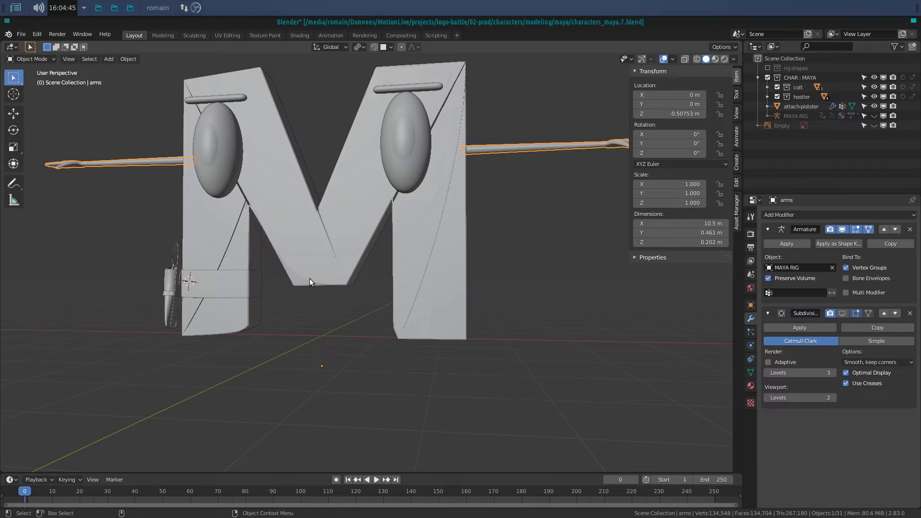
{"action": "left_click", "coordinate": [768, 229]}
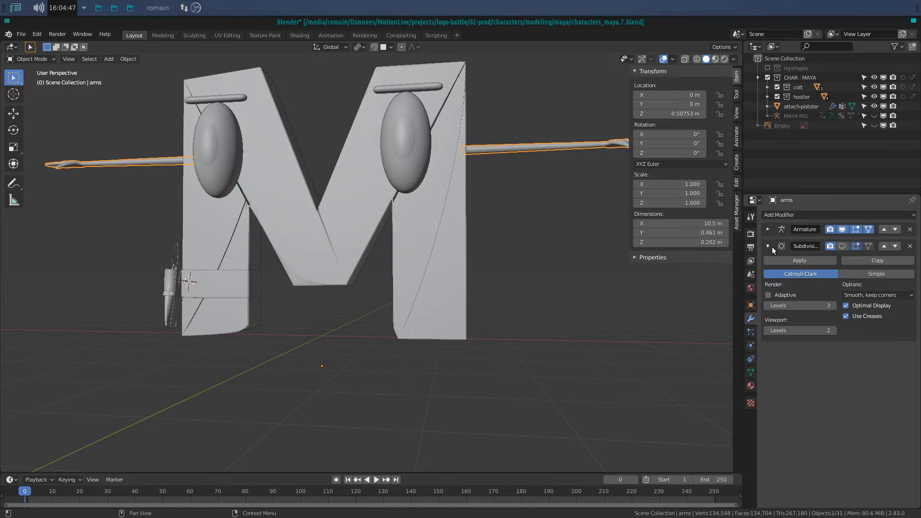
{"action": "left_click", "coordinate": [772, 246]}
{"action": "middle_click_drag", "start_coordinate": [595, 251], "coordinate": [431, 269]}
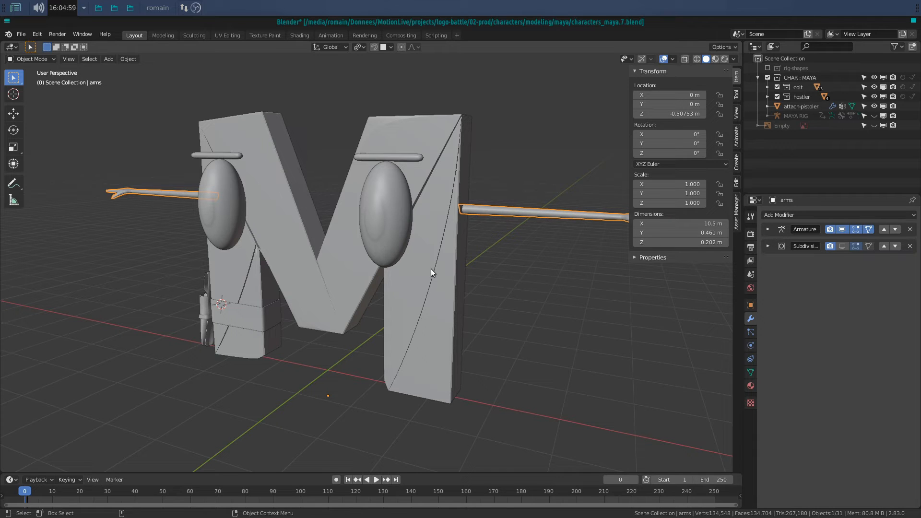
Unhide the MAYA RIG armature, select it and switch it to Pose Mode.
{"action": "left_click", "coordinate": [873, 111]}
{"action": "middle_click_drag", "start_coordinate": [496, 252], "coordinate": [430, 267]}
{"action": "left_click", "coordinate": [478, 317]}
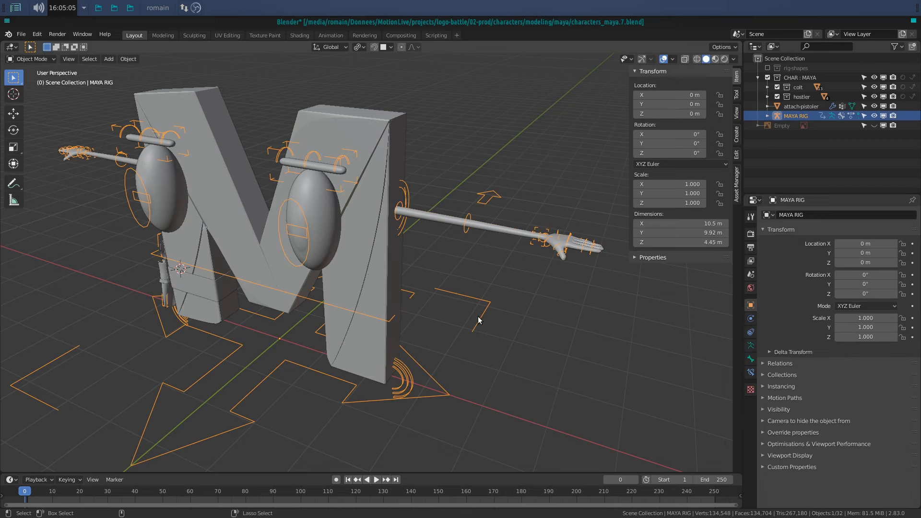
{"action": "key", "text": "ctrl+Tab"}
Select the walk control at the M's base and set the selection tool to Tweak.
{"action": "middle_click_drag", "start_coordinate": [492, 366], "coordinate": [321, 336]}
{"action": "left_click", "coordinate": [324, 338]}
{"action": "key", "text": "w"}
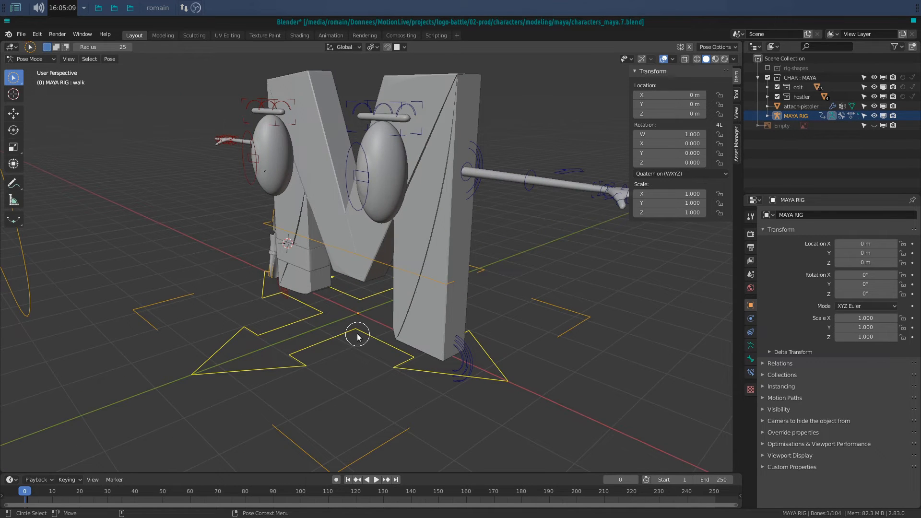
{"action": "left_click", "coordinate": [10, 80]}
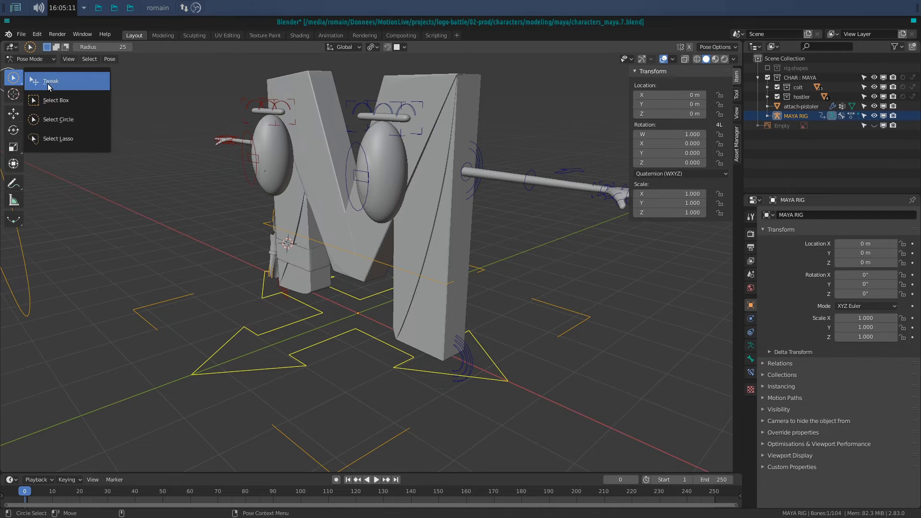
{"action": "left_click", "coordinate": [47, 82]}
Try moving the outer ALL control and the look control of the rig, cancelling each move.
{"action": "left_click_drag", "start_coordinate": [399, 434], "coordinate": [355, 369]}
{"action": "right_click", "coordinate": [355, 370]}
{"action": "scroll", "coordinate": [273, 343], "scroll_direction": "down", "scroll_amount": 2}
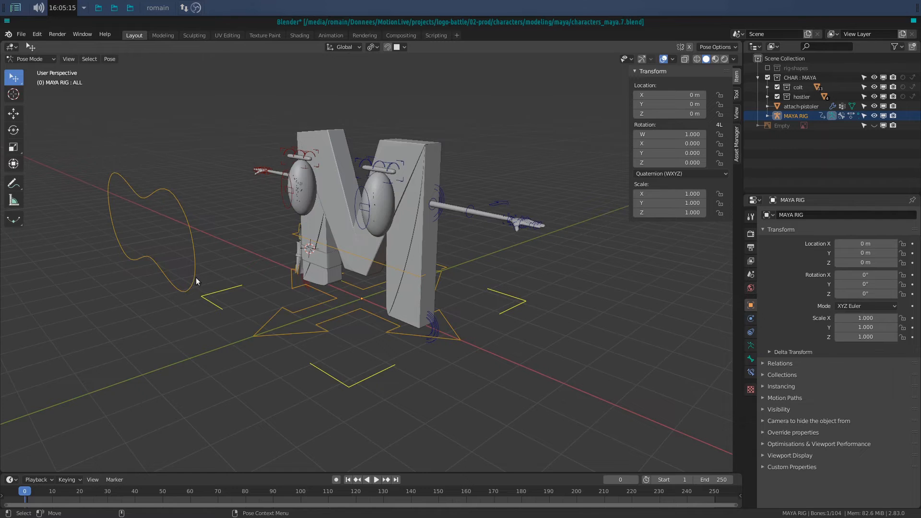
{"action": "left_click_drag", "start_coordinate": [192, 273], "coordinate": [294, 284]}
{"action": "right_click", "coordinate": [294, 284]}
Try moving the def_eye-brow.L control above the eye and cancel the move.
{"action": "scroll", "coordinate": [312, 264], "scroll_direction": "up", "scroll_amount": 3}
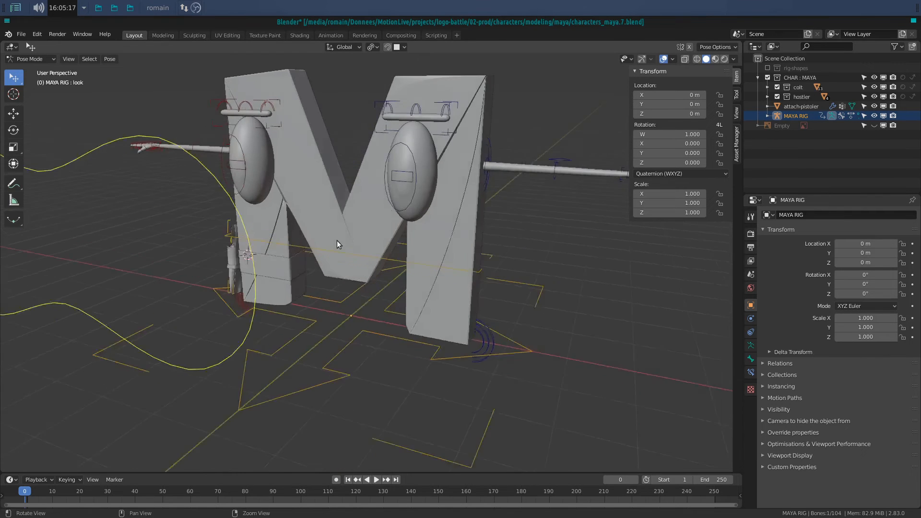
{"action": "scroll", "coordinate": [360, 276], "scroll_direction": "up", "scroll_amount": 3}
{"action": "left_click", "coordinate": [386, 144]}
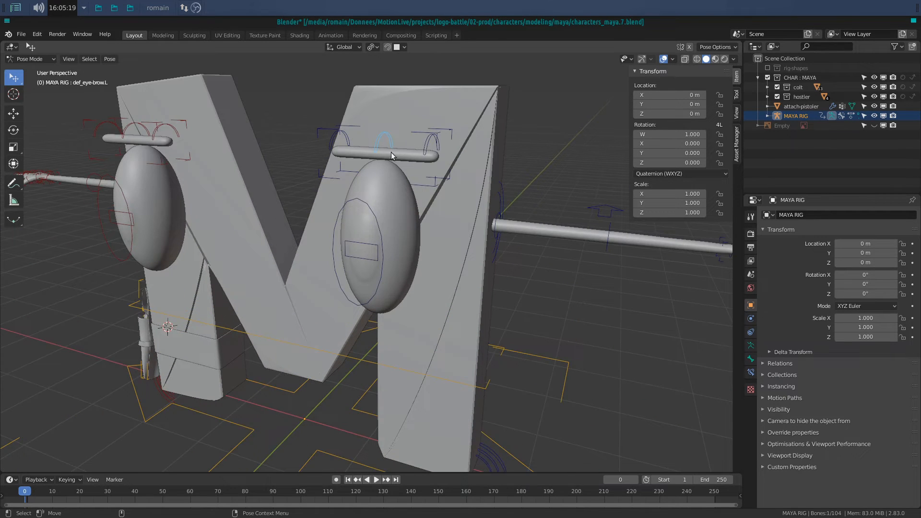
{"action": "key", "text": "g"}
{"action": "right_click", "coordinate": [414, 161]}
Try rotating the leg-rot-1.L control at the M's foot and cancel the rotation.
{"action": "scroll", "coordinate": [428, 191], "scroll_direction": "down", "scroll_amount": 3}
{"action": "middle_click_drag", "start_coordinate": [428, 191], "coordinate": [477, 275]}
{"action": "scroll", "coordinate": [447, 277], "scroll_direction": "up", "scroll_amount": 2}
{"action": "left_click", "coordinate": [466, 269]}
{"action": "scroll", "coordinate": [465, 269], "scroll_direction": "down", "scroll_amount": 1}
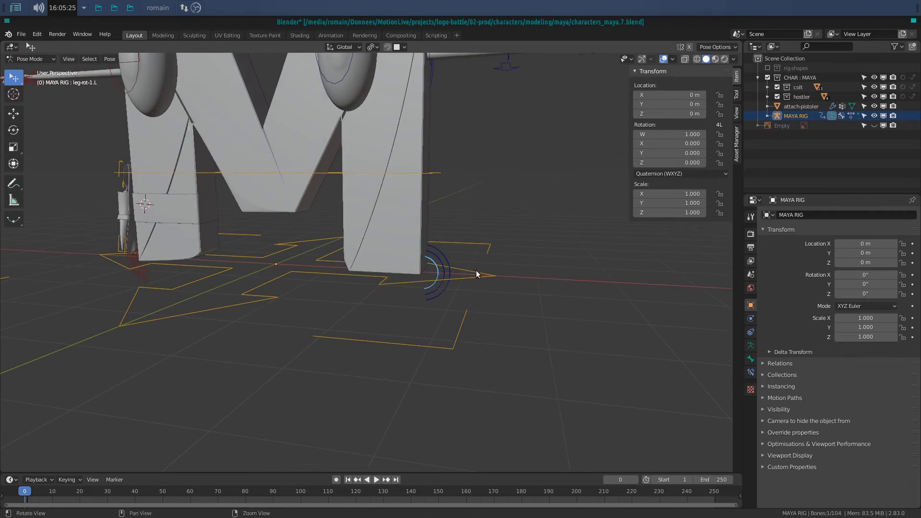
{"action": "key", "text": "r"}
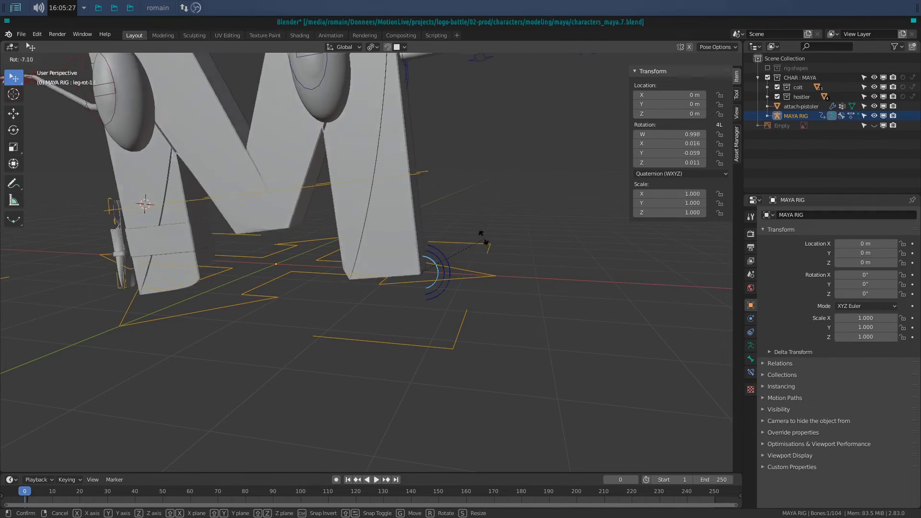
{"action": "right_click", "coordinate": [410, 249]}
Select the arm-ik.R control at the wrist and hide the viewport's transform sidebar.
{"action": "middle_click_drag", "start_coordinate": [409, 249], "coordinate": [470, 300], "text": "shift"}
{"action": "middle_click_drag", "start_coordinate": [182, 177], "coordinate": [301, 275], "text": "shift"}
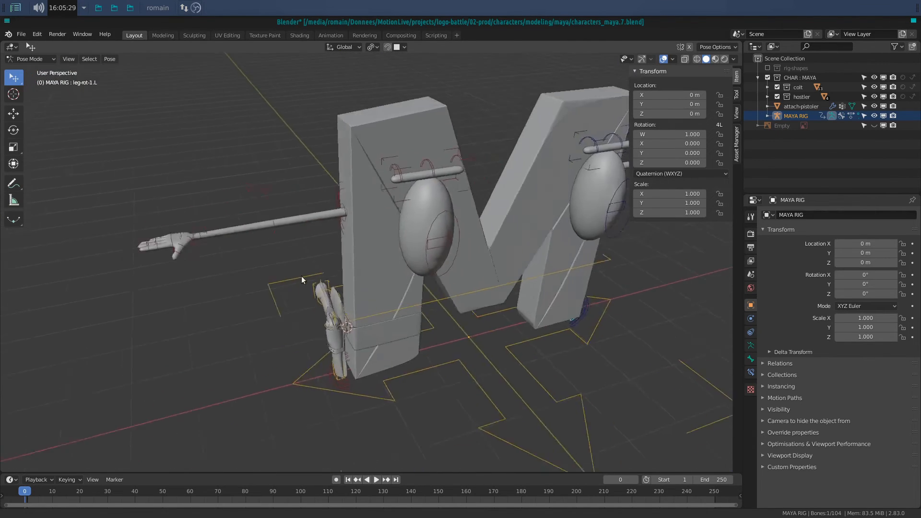
{"action": "scroll", "coordinate": [248, 232], "scroll_direction": "up", "scroll_amount": 3}
{"action": "left_click", "coordinate": [189, 235]}
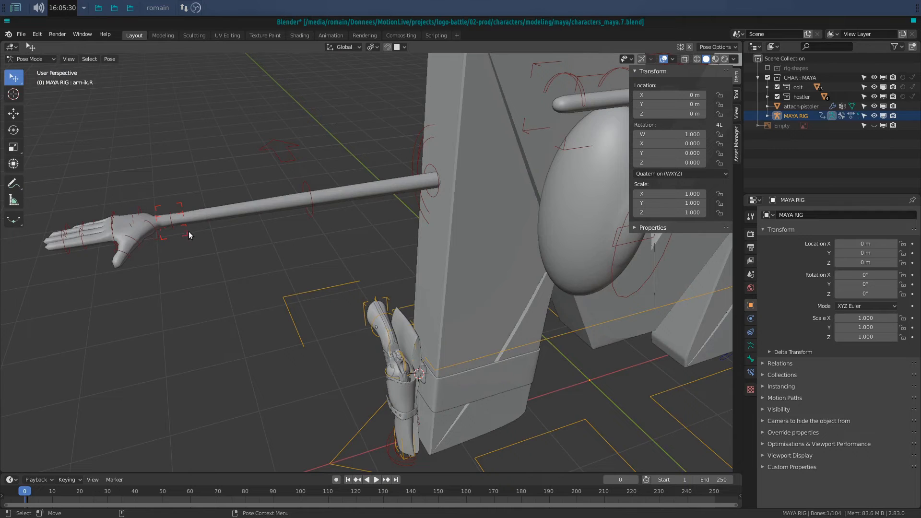
{"action": "left_click", "coordinate": [651, 229]}
{"action": "key", "text": "n"}
Try a free trackball rotation of the leg-rot-1.L control and cancel it.
{"action": "middle_click_drag", "start_coordinate": [504, 321], "coordinate": [513, 261]}
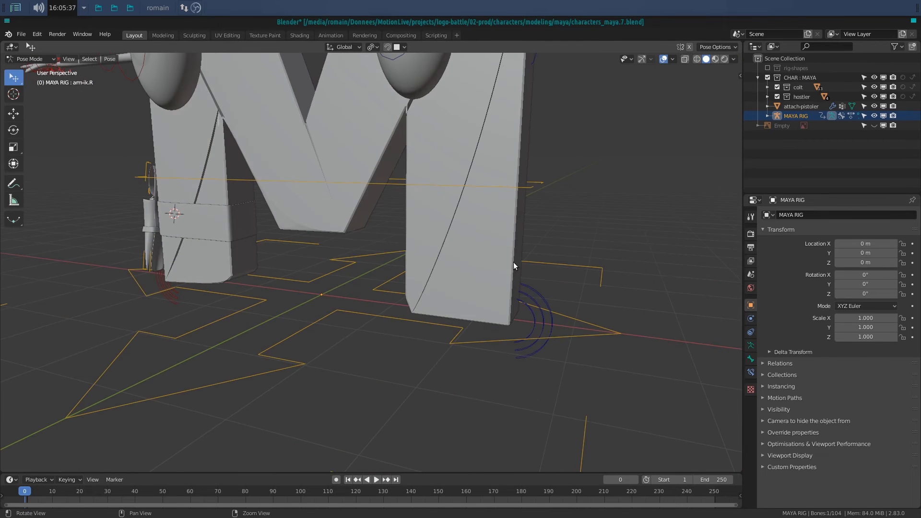
{"action": "left_click", "coordinate": [528, 313]}
{"action": "key", "text": "r"}
{"action": "key", "text": "r"}
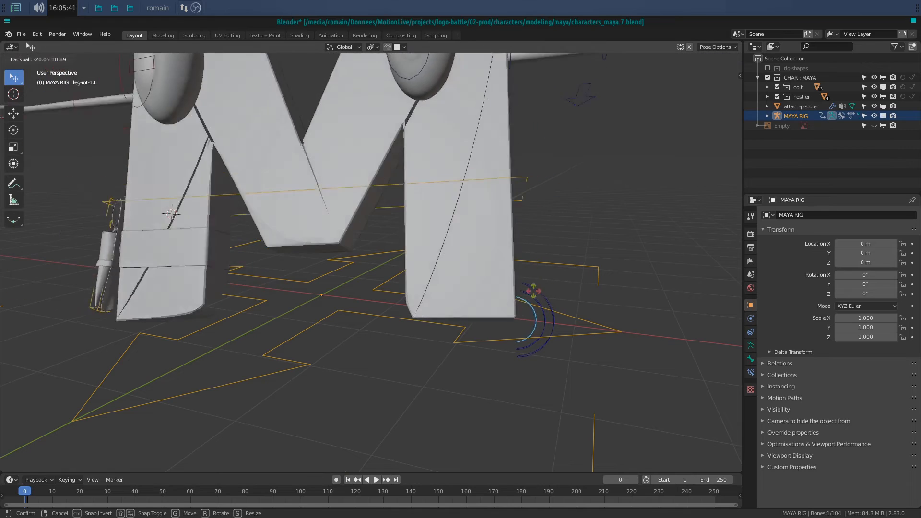
{"action": "right_click", "coordinate": [536, 351]}
Try rotating the leg-rot-1.L control around the global Z axis and cancel it.
{"action": "middle_click_drag", "start_coordinate": [537, 354], "coordinate": [350, 303]}
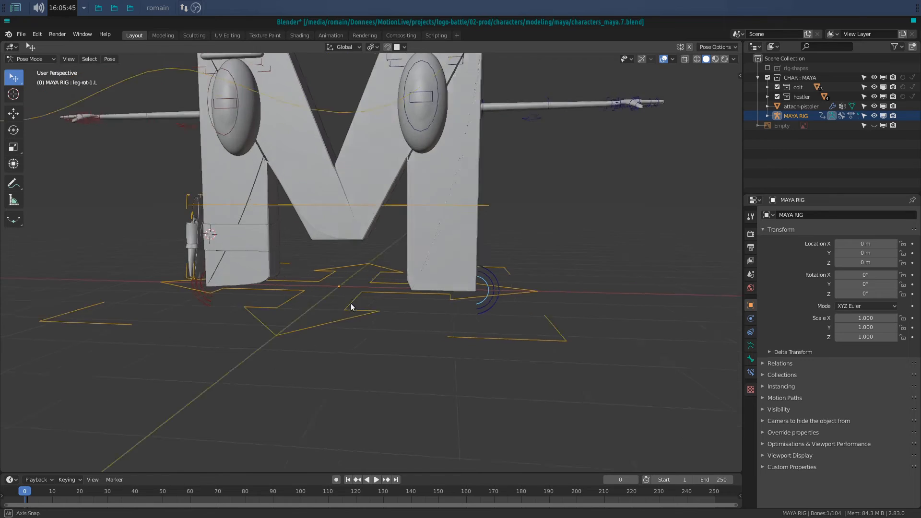
{"action": "key", "text": "r"}
{"action": "key", "text": "z"}
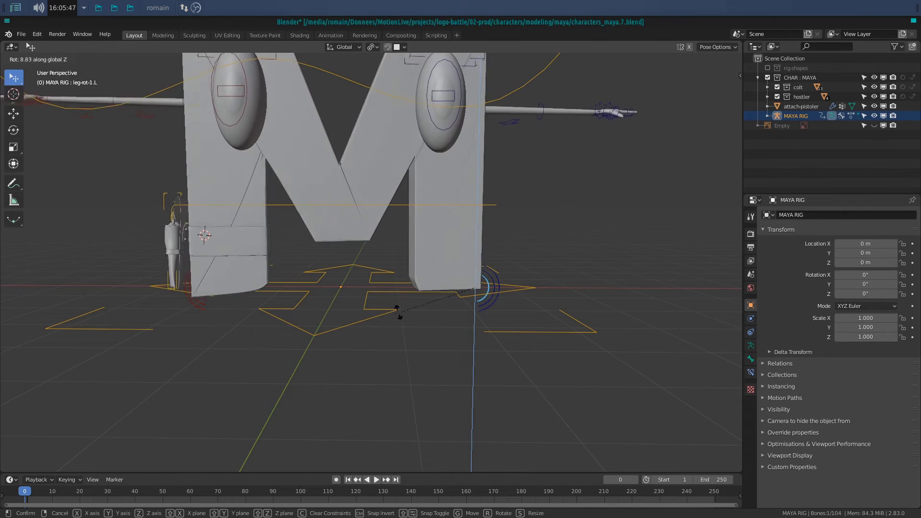
{"action": "right_click", "coordinate": [415, 308]}
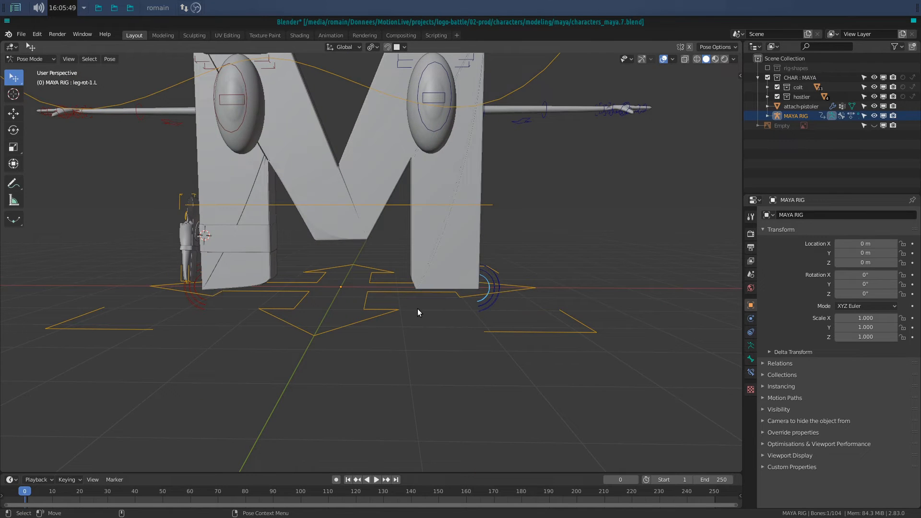
Pick the nested leg rotation arcs alternately at both feet to show the order of the controls.
{"action": "scroll", "coordinate": [416, 308], "scroll_direction": "up", "scroll_amount": 1}
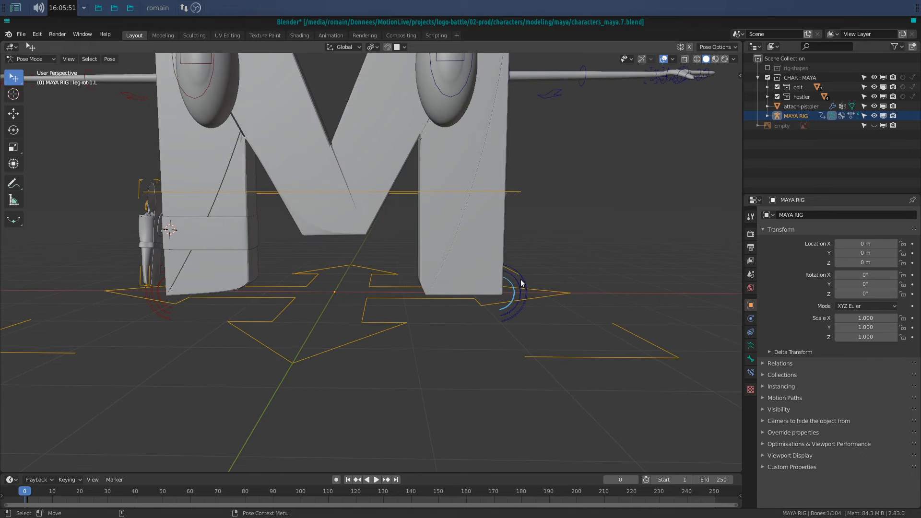
{"action": "left_click", "coordinate": [160, 319]}
{"action": "left_click", "coordinate": [499, 319]}
{"action": "left_click", "coordinate": [159, 319]}
{"action": "left_click", "coordinate": [158, 311]}
{"action": "left_click", "coordinate": [508, 317]}
{"action": "left_click", "coordinate": [160, 307]}
{"action": "left_click", "coordinate": [462, 321]}
{"action": "left_click", "coordinate": [156, 295]}
{"action": "left_click", "coordinate": [512, 295]}
Rotate the leg-rot-3.R control to swing the whole M around that foot.
{"action": "left_click", "coordinate": [159, 295]}
{"action": "key", "text": "r"}
{"action": "left_click", "coordinate": [298, 353]}
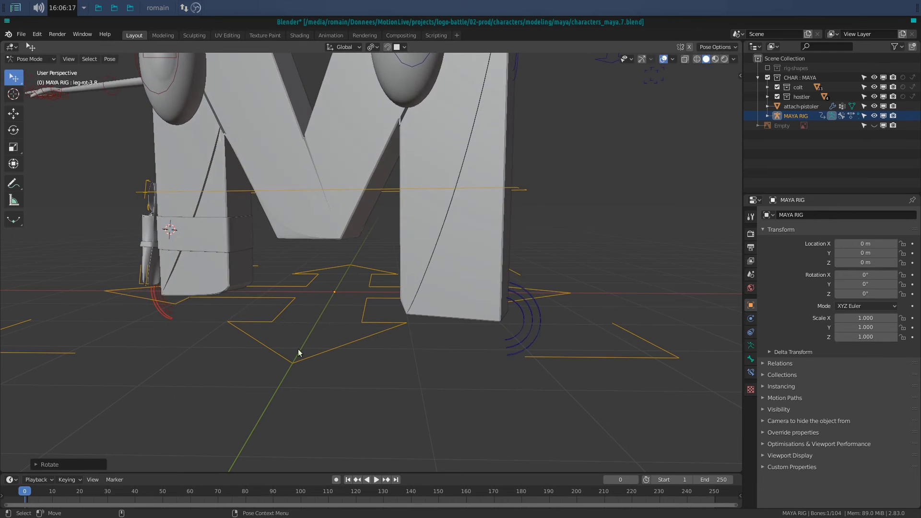
Rotate the leg-rot-3.L control about 45° around the global Z axis to swing the M around that foot.
{"action": "left_click", "coordinate": [541, 330]}
{"action": "key", "text": "r"}
{"action": "key", "text": "z"}
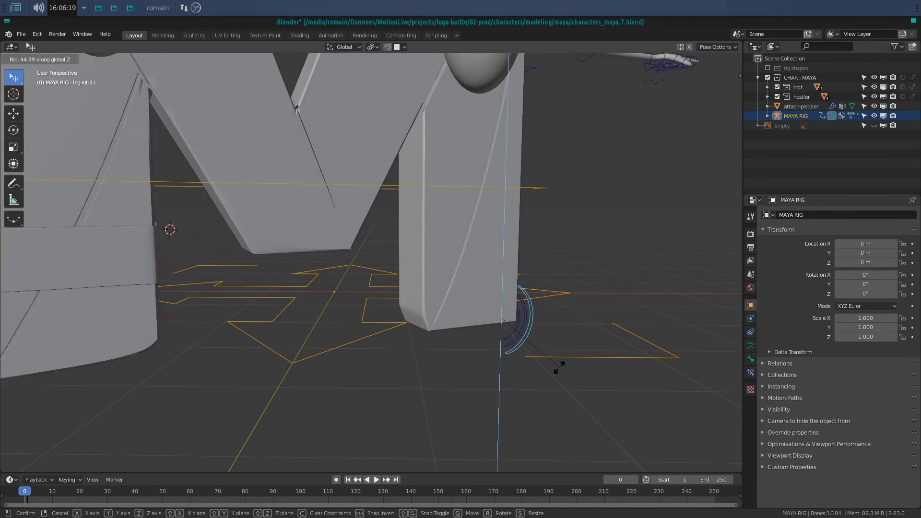
{"action": "left_click", "coordinate": [558, 367]}
Rotate the leg-rot-2.R control around the global Z axis to swing the M the opposite way.
{"action": "right_click_drag", "start_coordinate": [552, 365], "coordinate": [490, 354], "text": "alt"}
{"action": "middle_click_drag", "start_coordinate": [490, 354], "coordinate": [503, 321], "text": "alt"}
{"action": "left_click", "coordinate": [172, 302]}
{"action": "key", "text": "r"}
{"action": "key", "text": "z"}
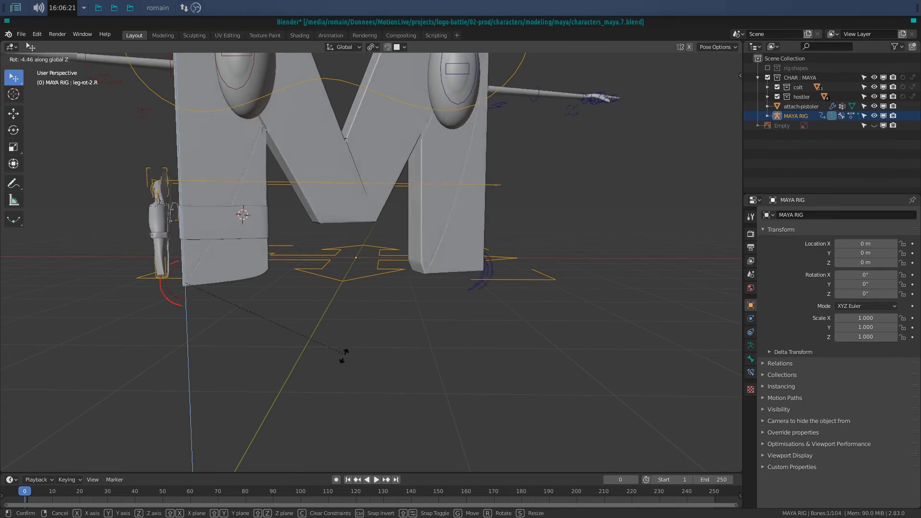
{"action": "left_click", "coordinate": [249, 377]}
Rotate the leg-rot-2.L control about 23° around the global Z axis.
{"action": "left_click", "coordinate": [545, 324]}
{"action": "key", "text": "r"}
{"action": "key", "text": "z"}
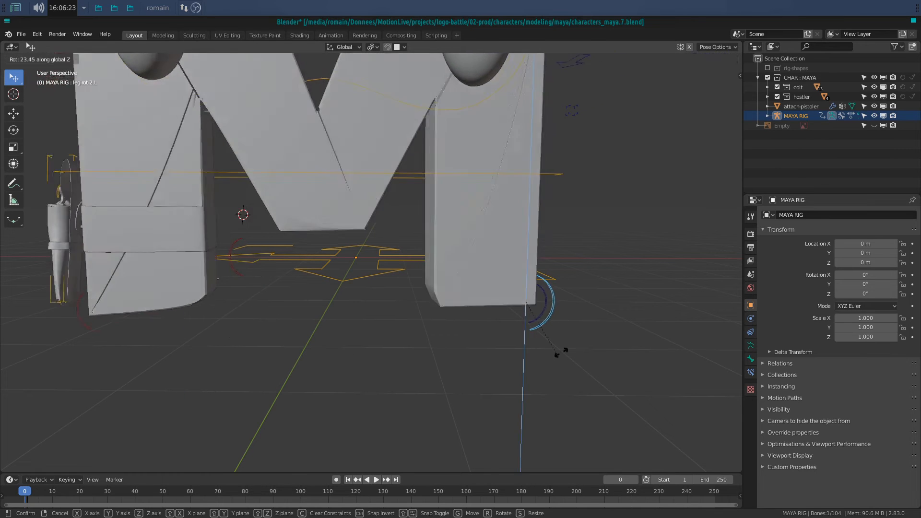
{"action": "left_click", "coordinate": [563, 351]}
Rotate the leg-rot-1-R control around the global Z axis to walk the M further forward.
{"action": "scroll", "coordinate": [563, 349], "scroll_direction": "down", "scroll_amount": 4}
{"action": "left_click", "coordinate": [260, 301]}
{"action": "key", "text": "r"}
{"action": "key", "text": "z"}
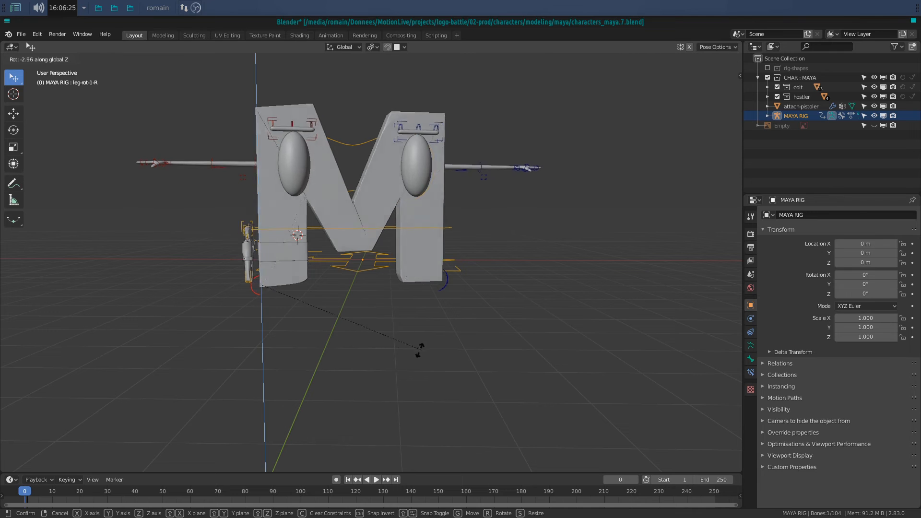
{"action": "left_click", "coordinate": [327, 363]}
Swing the M with the leg-rot-1.L control and examine its distance from the ground controls from several sides.
{"action": "left_click", "coordinate": [440, 304]}
{"action": "middle_click_drag", "start_coordinate": [441, 304], "coordinate": [462, 336]}
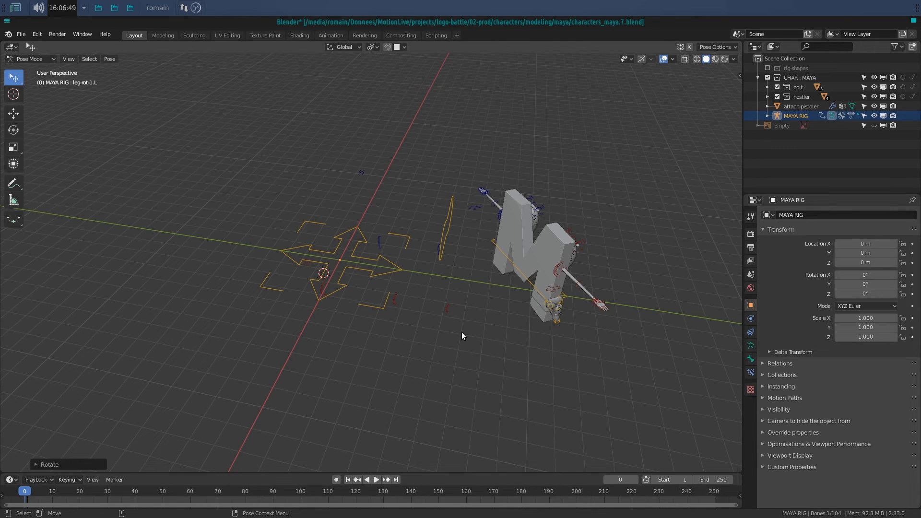
{"action": "middle_click_drag", "start_coordinate": [463, 332], "coordinate": [403, 296]}
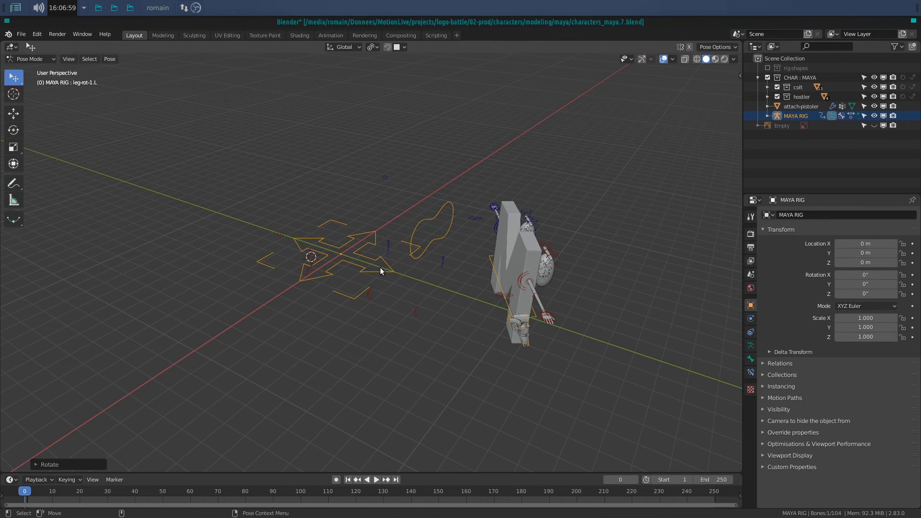
{"action": "middle_click_drag", "start_coordinate": [420, 294], "coordinate": [431, 341]}
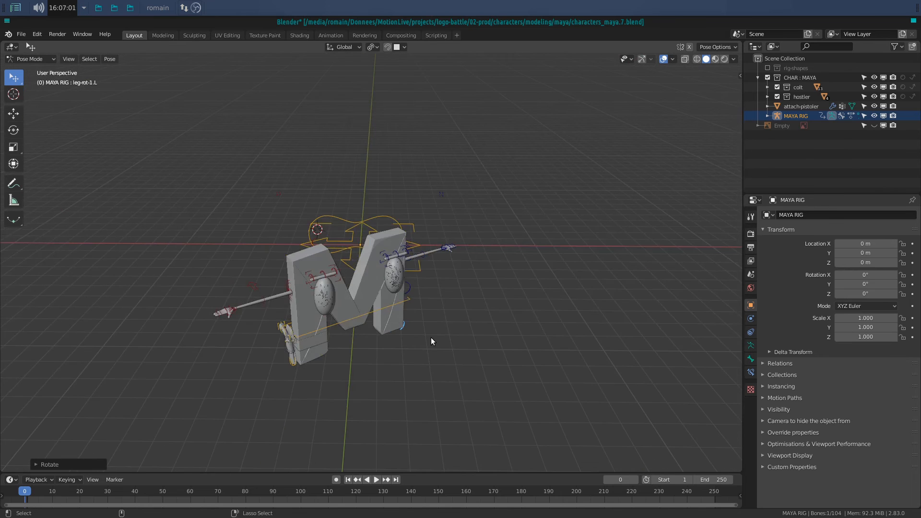
Undo the series of alternating leg rotations on the M character.
{"action": "key", "text": "ctrl+z"}
{"action": "key", "text": "ctrl+z"}
{"action": "key", "text": "ctrl+z"}
{"action": "key", "text": "ctrl+z"}
{"action": "key", "text": "ctrl+z"}
{"action": "scroll", "coordinate": [378, 226], "scroll_direction": "up", "scroll_amount": 5}
{"action": "middle_click_drag", "start_coordinate": [378, 257], "coordinate": [473, 337]}
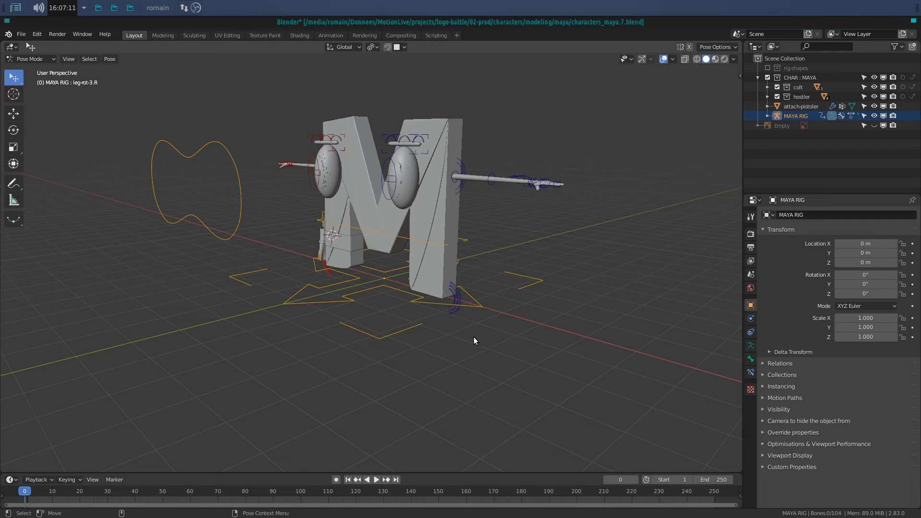
Switch MAYA RIG from Pose Mode to Object Mode, clear the selection and select the rig again.
{"action": "key", "text": "ctrl+Tab"}
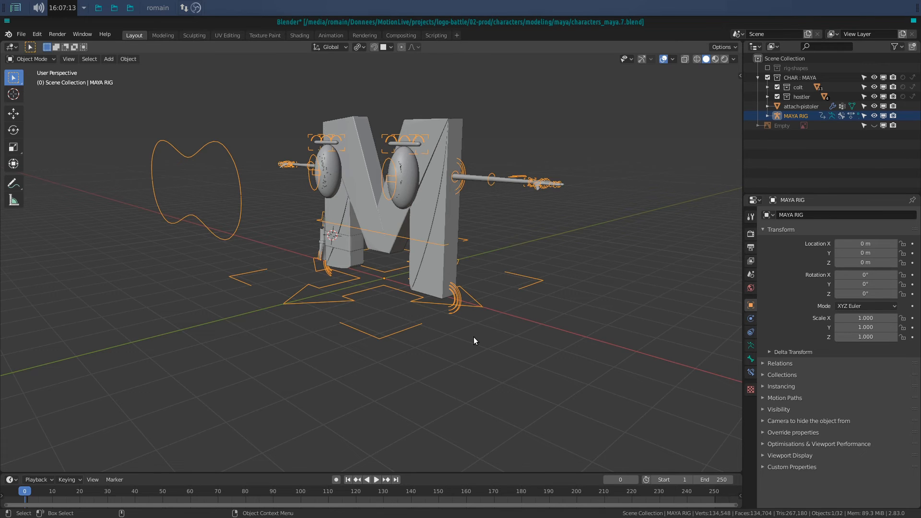
{"action": "left_click", "coordinate": [610, 344]}
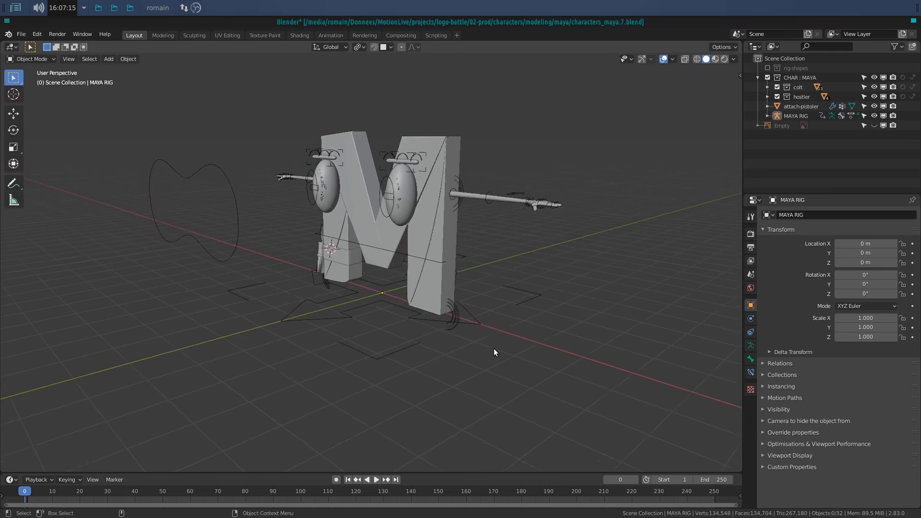
{"action": "scroll", "coordinate": [494, 348], "scroll_direction": "up", "scroll_amount": 3}
{"action": "left_click", "coordinate": [507, 256]}
{"action": "middle_click_drag", "start_coordinate": [506, 257], "coordinate": [443, 271]}
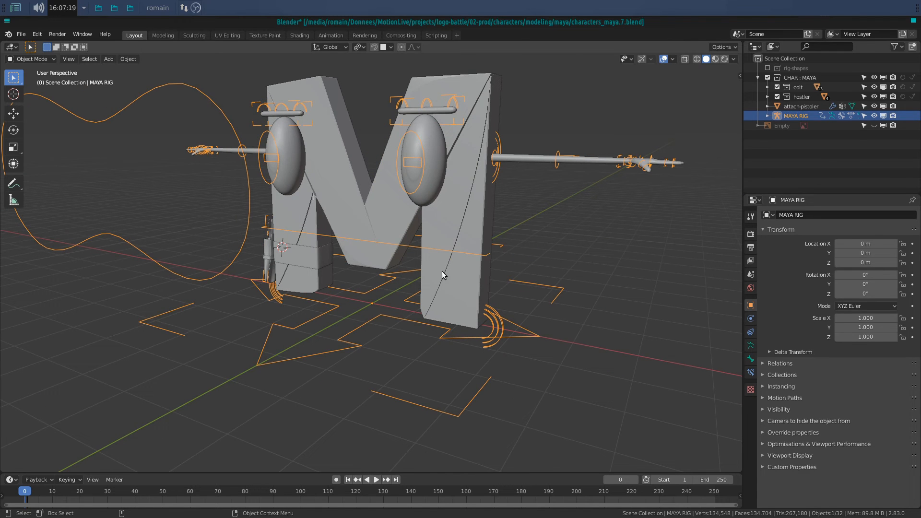
Examine the complete M character and its rig controls from several sides, toggling Pose Mode on and off.
{"action": "key", "text": "ctrl+Tab"}
{"action": "left_click_drag", "start_coordinate": [518, 249], "coordinate": [508, 282], "text": "alt"}
{"action": "key", "text": "ctrl+Tab"}
{"action": "right_click_drag", "start_coordinate": [508, 283], "coordinate": [312, 263], "text": "alt"}
{"action": "left_click_drag", "start_coordinate": [312, 262], "coordinate": [392, 259], "text": "alt"}
{"action": "left_click", "coordinate": [514, 288]}
{"action": "right_click_drag", "start_coordinate": [392, 259], "coordinate": [445, 258], "text": "alt"}
{"action": "left_click_drag", "start_coordinate": [445, 258], "coordinate": [346, 275], "text": "alt"}
{"action": "right_click_drag", "start_coordinate": [409, 274], "coordinate": [367, 276], "text": "alt"}
{"action": "left_click_drag", "start_coordinate": [437, 283], "coordinate": [416, 283], "text": "alt"}
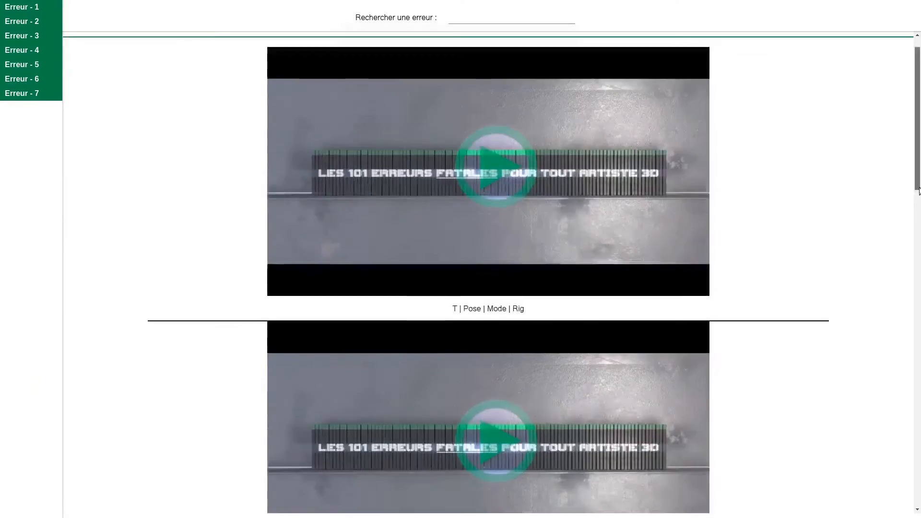
On the course website, play the T | Pose | Mode | Rig | Blender lesson video at 2x speed in full screen.
{"action": "scroll", "coordinate": [907, 298], "scroll_direction": "down", "scroll_amount": 3}
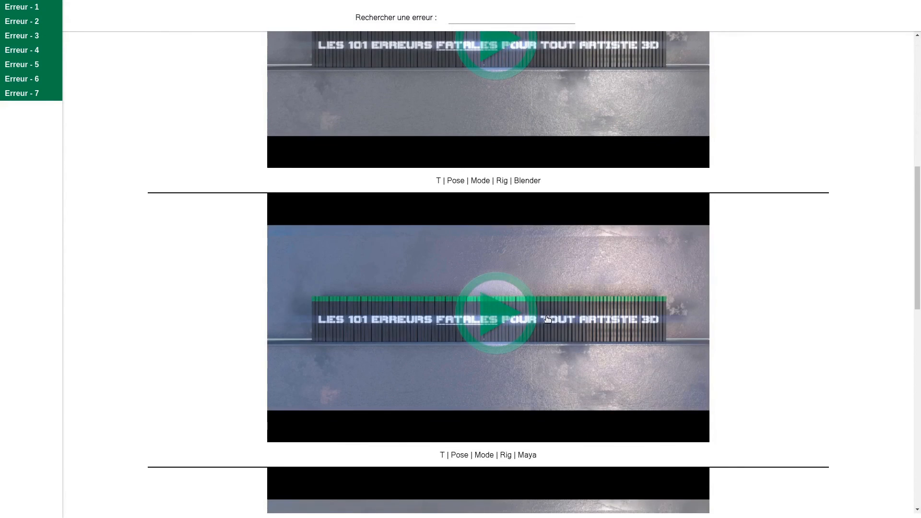
{"action": "left_click", "coordinate": [548, 319]}
{"action": "left_click", "coordinate": [668, 441]}
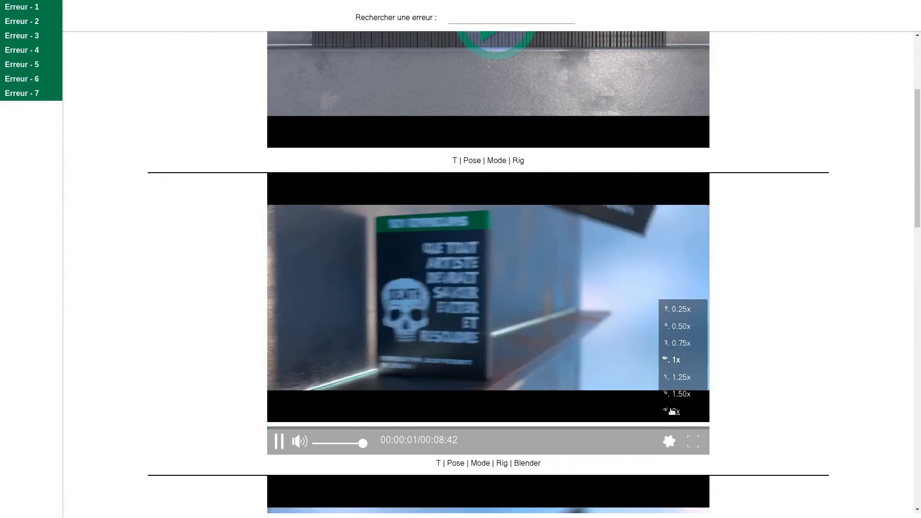
{"action": "left_click", "coordinate": [673, 411]}
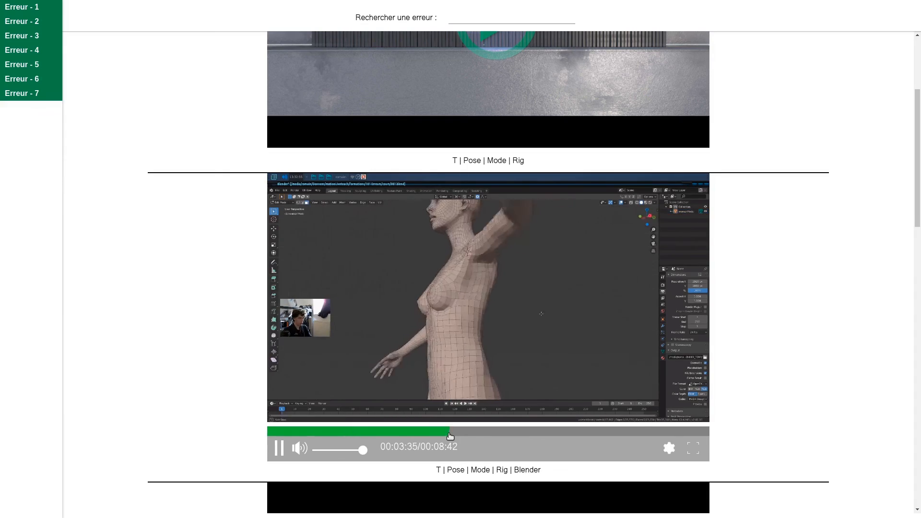
{"action": "left_click", "coordinate": [694, 443]}
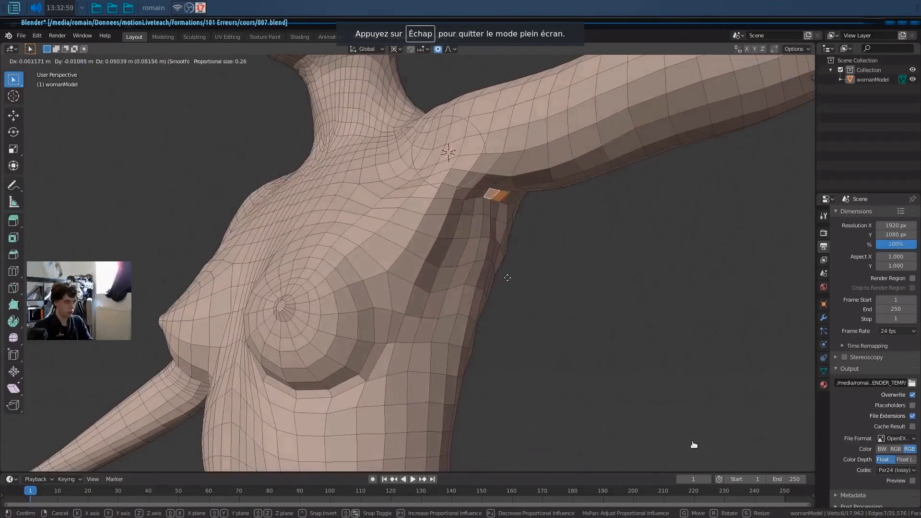